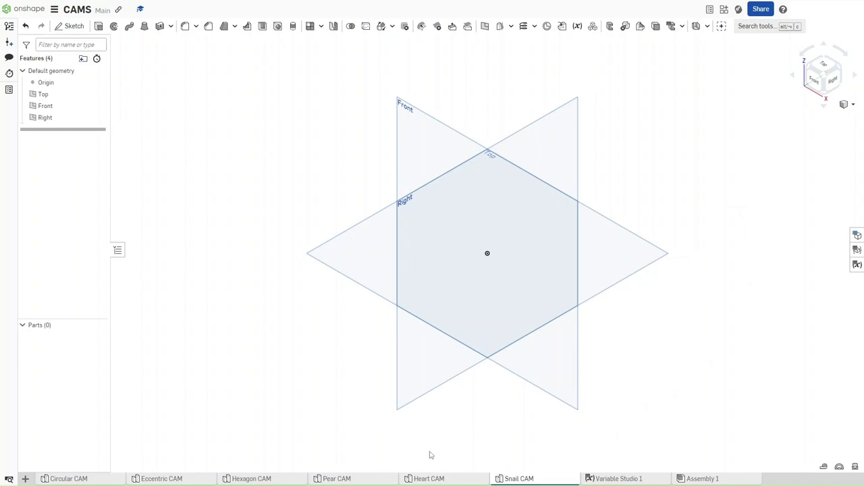
Check the shared variables in Variable Studio 1, then add a length variable d4 to the Snail CAM variable table.
click(628, 478)
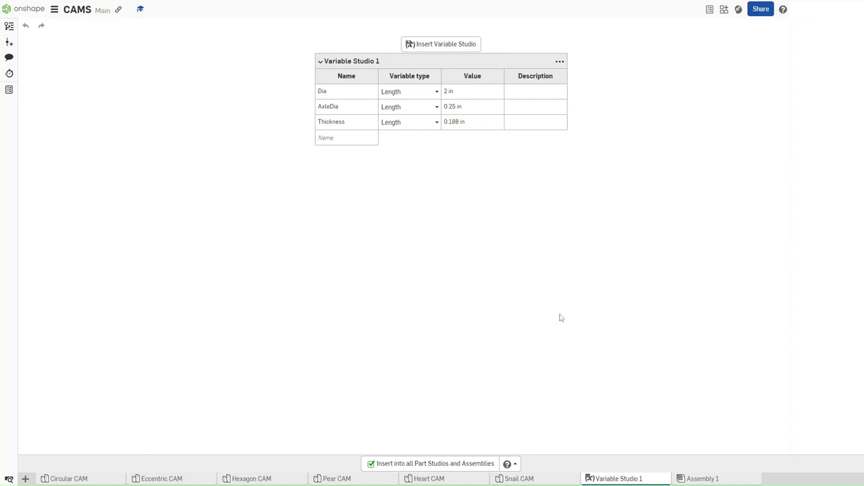
click(549, 479)
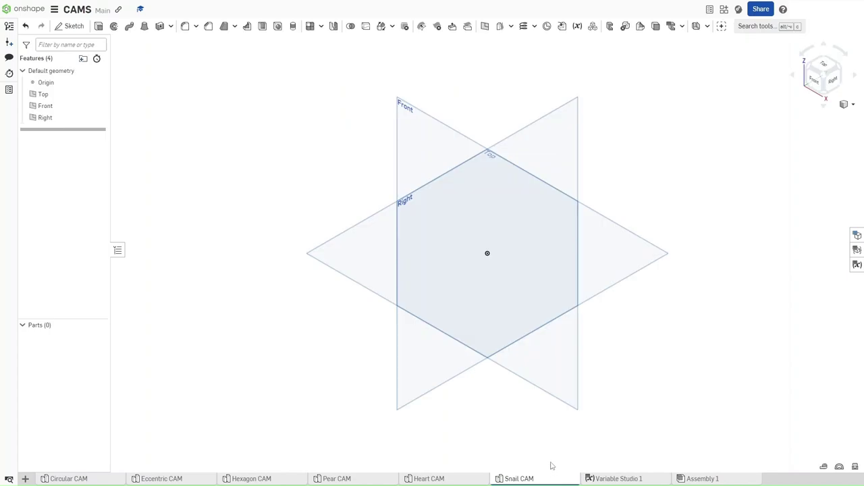
click(855, 265)
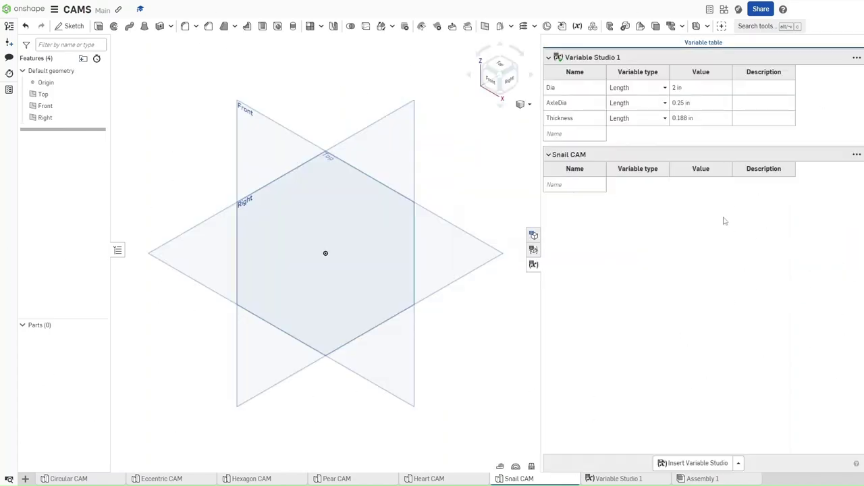
click(590, 186)
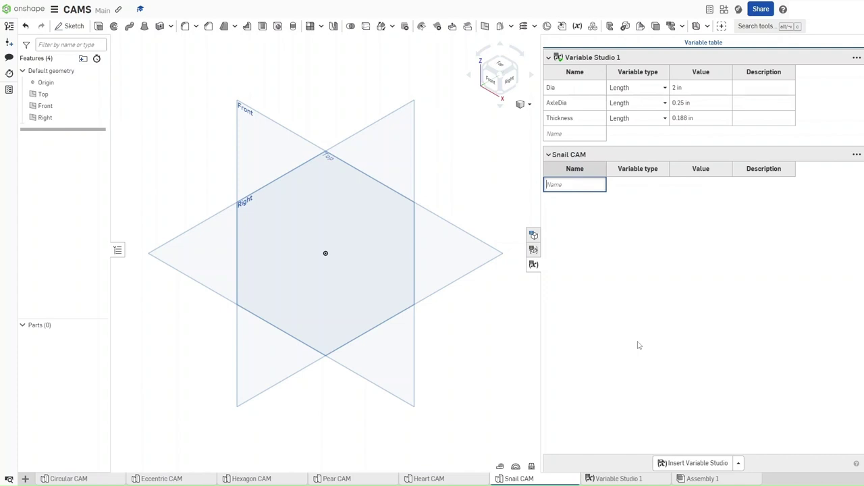
text(Di)
key(BackSpace)
key(BackSpace)
key(Return)
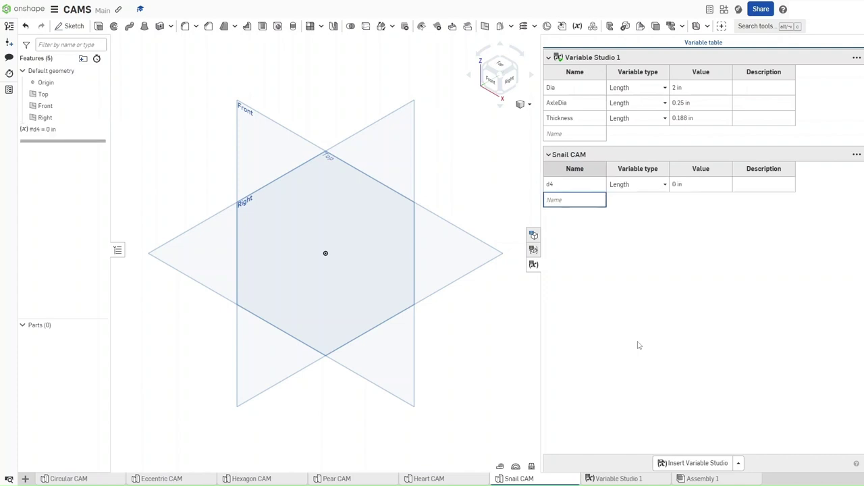
Add four more length variables named d5, d6, d7 and d8 to the Snail CAM variable table.
text(d5)
key(Return)
text(d)
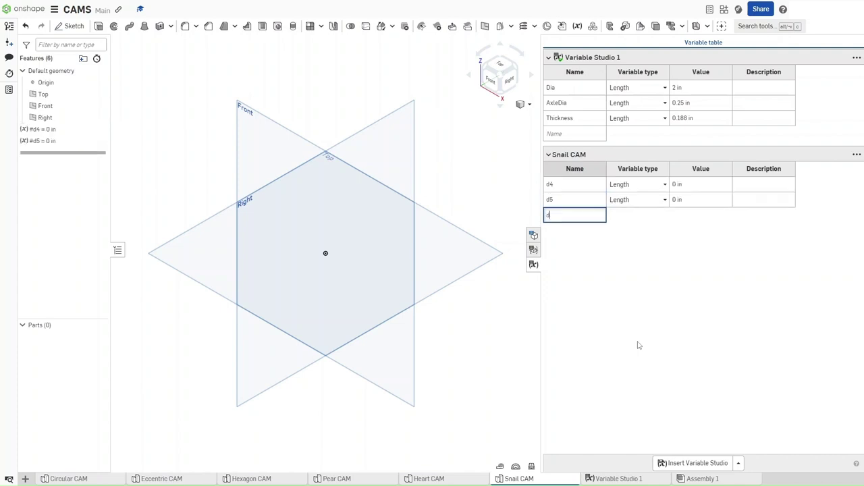
text(6)
key(Return)
text(d7)
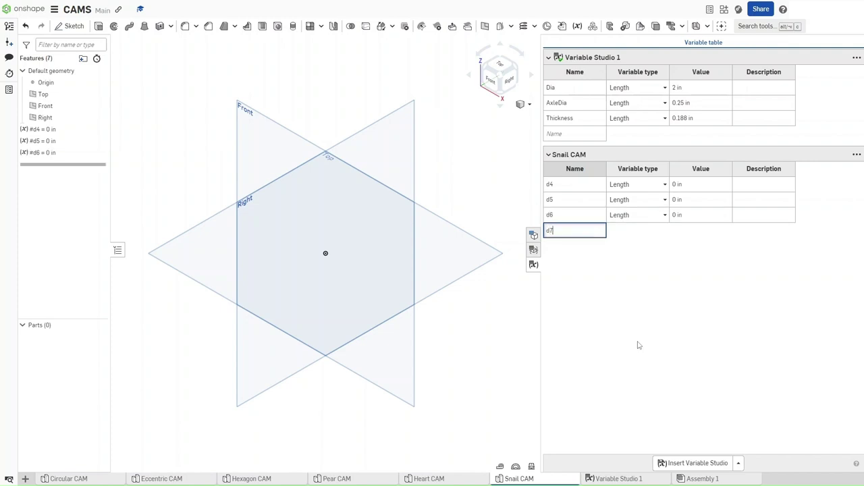
key(Return)
text(d8)
key(Return)
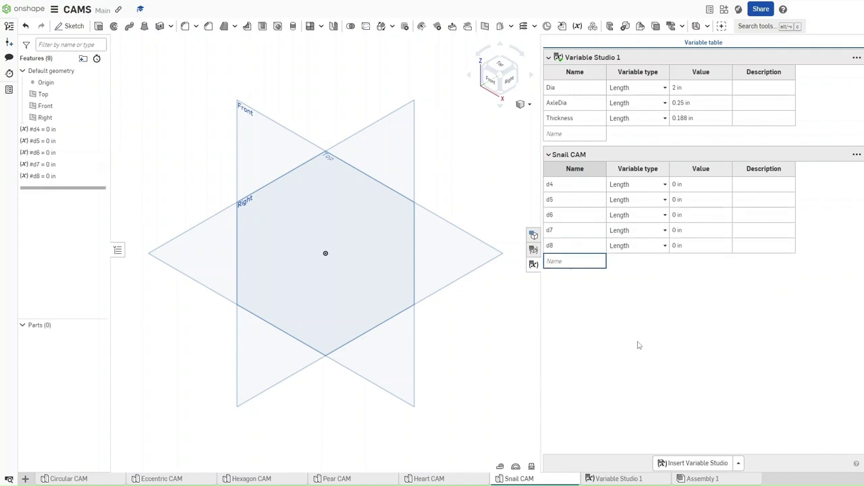
Set variable d4 to #Dia and variable d5 to #Dia/2.
double_click(676, 185)
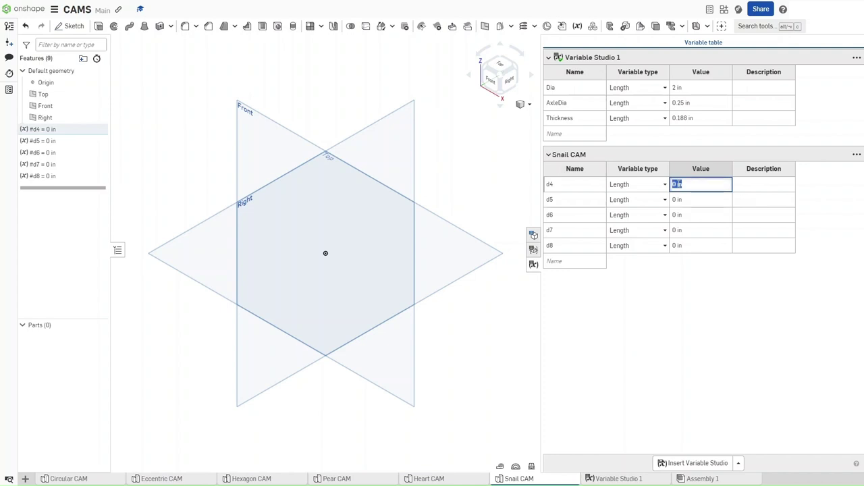
text(#Dia)
key(Return)
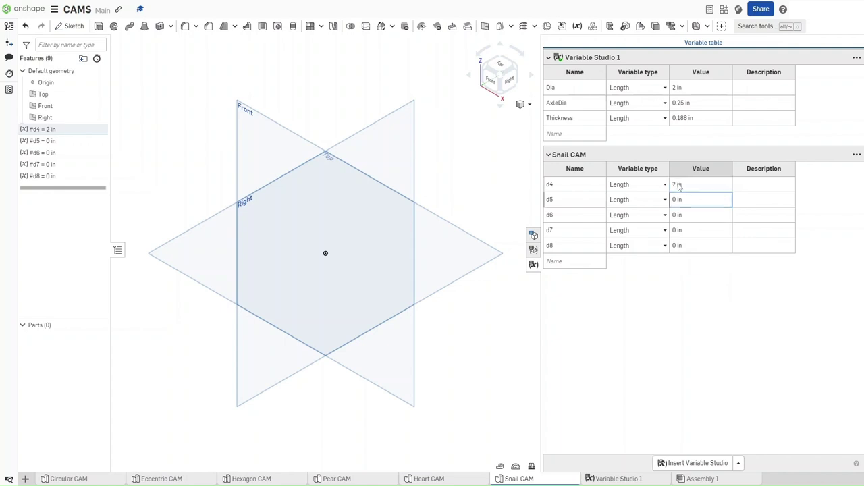
text(Dia)
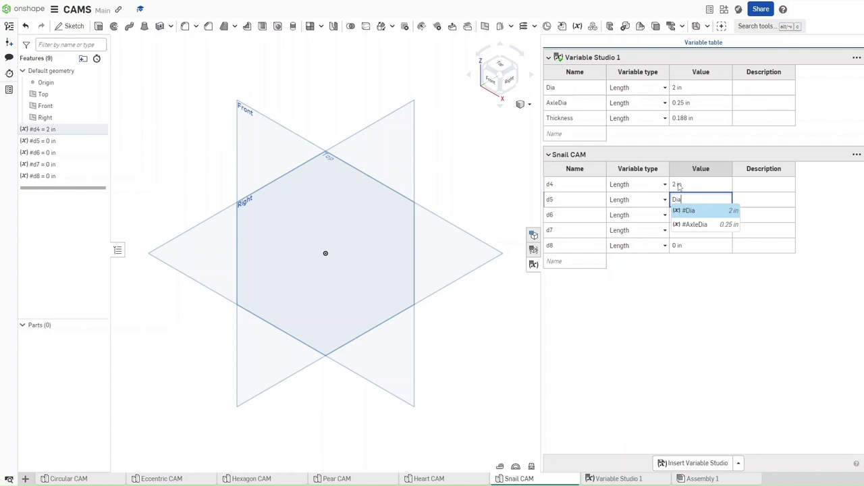
key(Return)
text(/2)
key(Return)
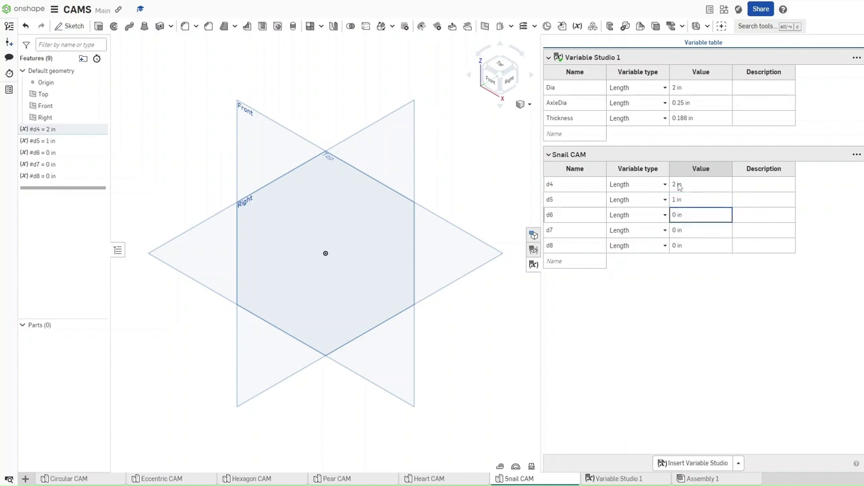
Set variable d6 to the formula (#d5 + (#d4 - #d5) *0.25)/2.
text((#d5)
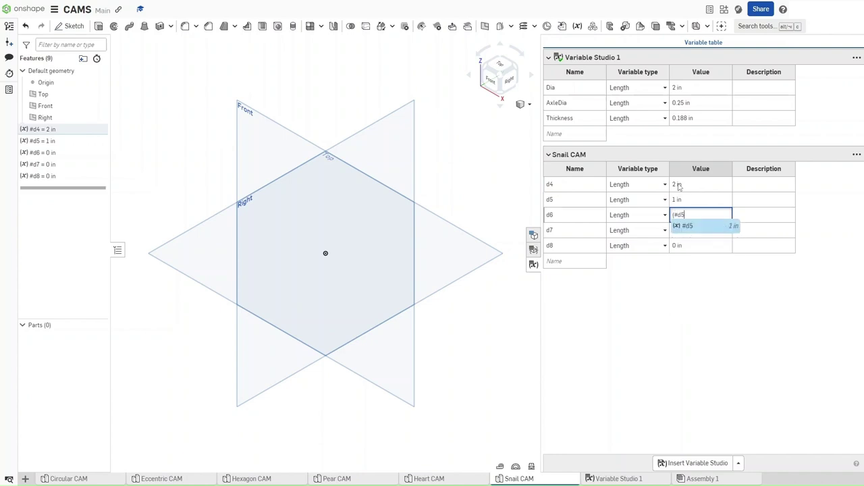
text( +)
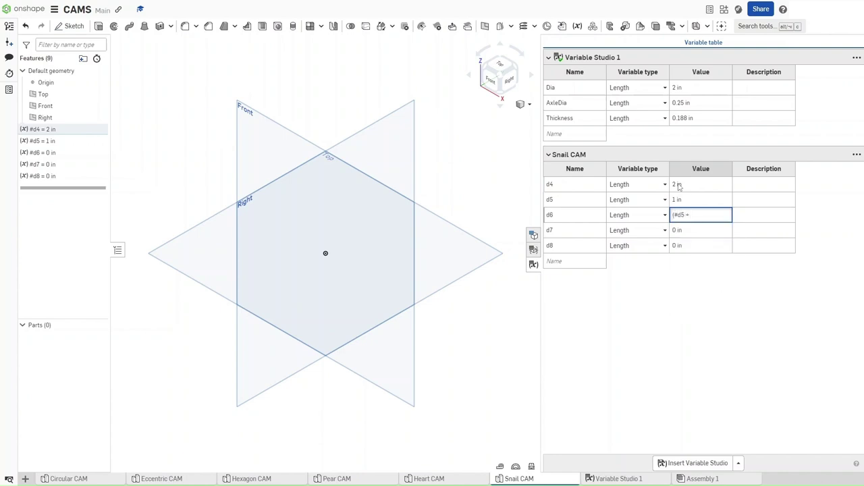
text( (#d4)
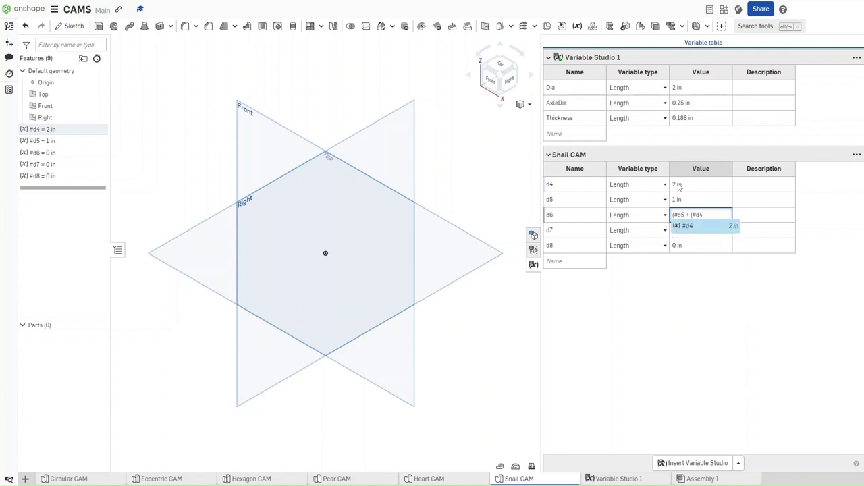
text( - )
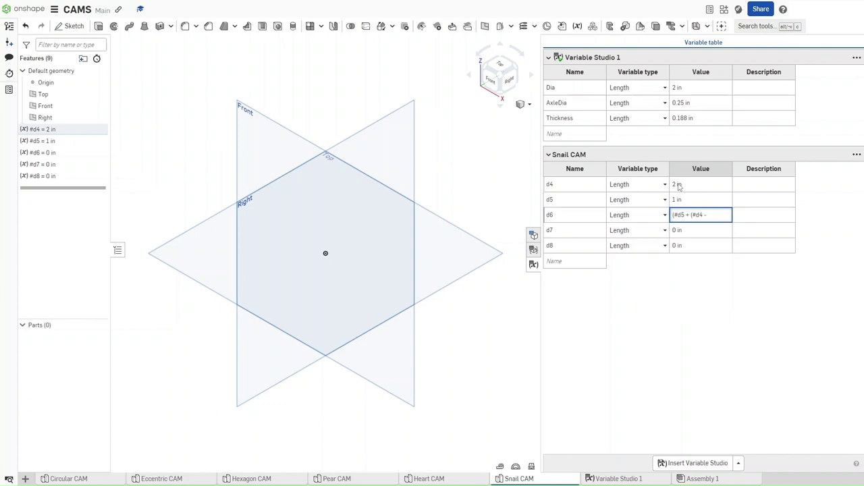
text(#d5))
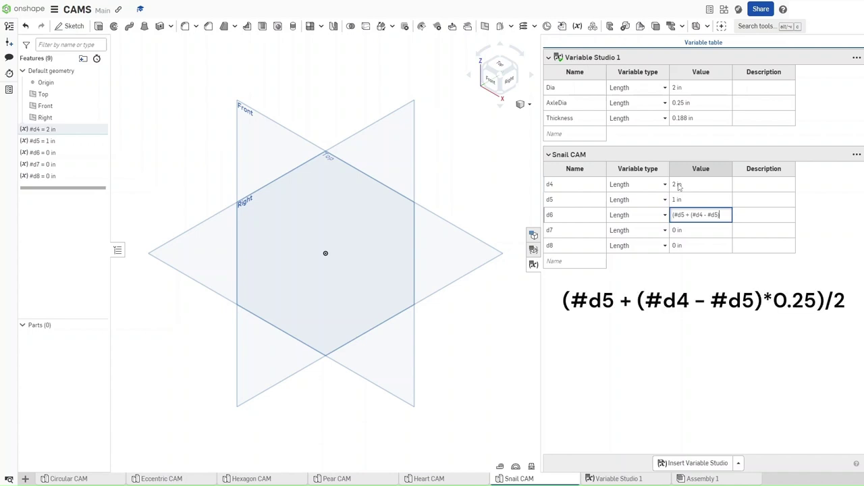
text( *0.25)/2)
key(Return)
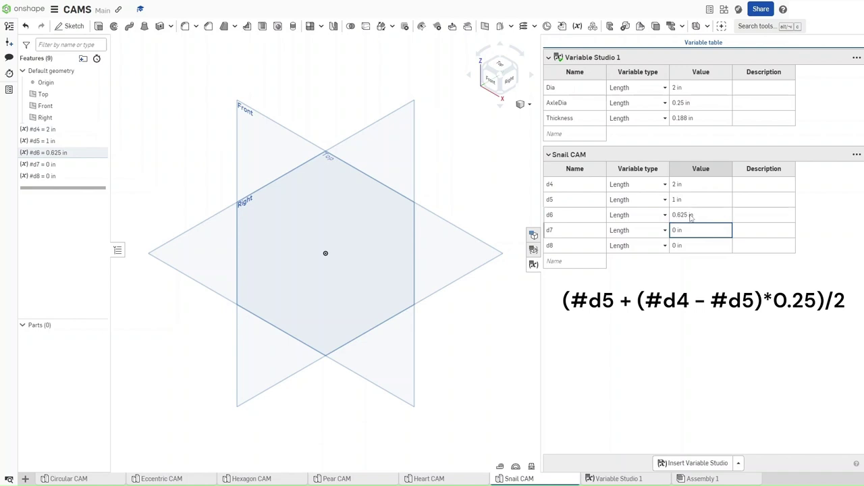
Copy d6's formula (#d5 + (#d4 - #d5) *0.25)/2 into the values of d7 and d8.
double_click(691, 215)
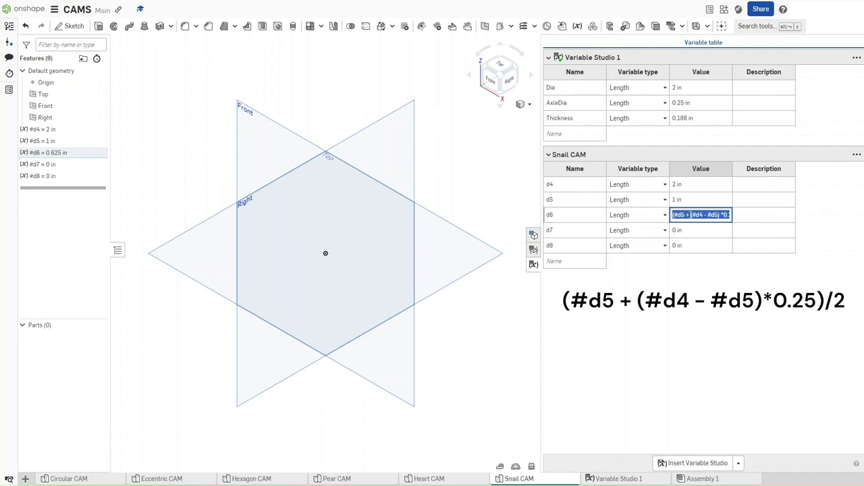
double_click(690, 230)
text((#d5 + (#d4 - #d5) *0.25)/2)
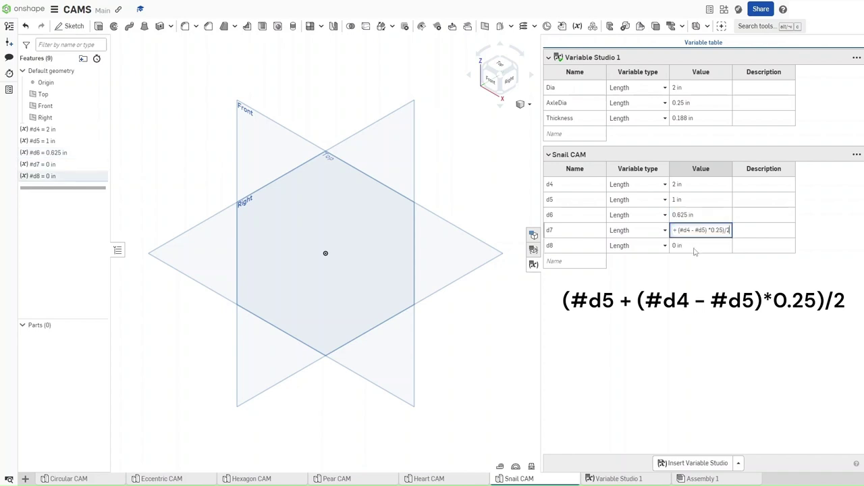
double_click(693, 248)
text((#d5 + (#d4 - #d5) *0.25)/2)
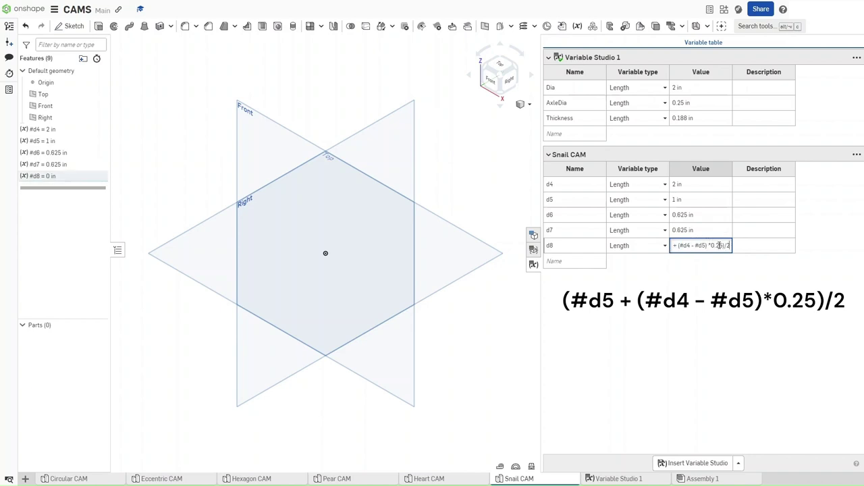
Change the multiplier in d8's formula to 0.75.
drag(720, 245, 716, 245)
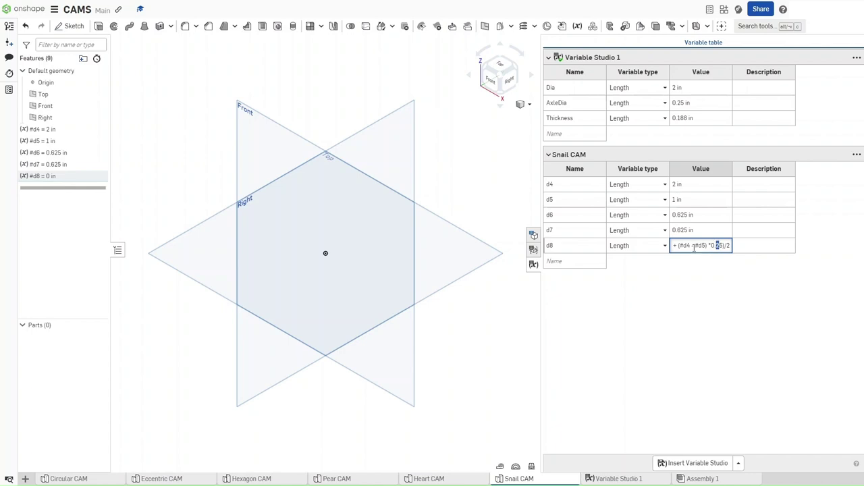
text(6)
key(Return)
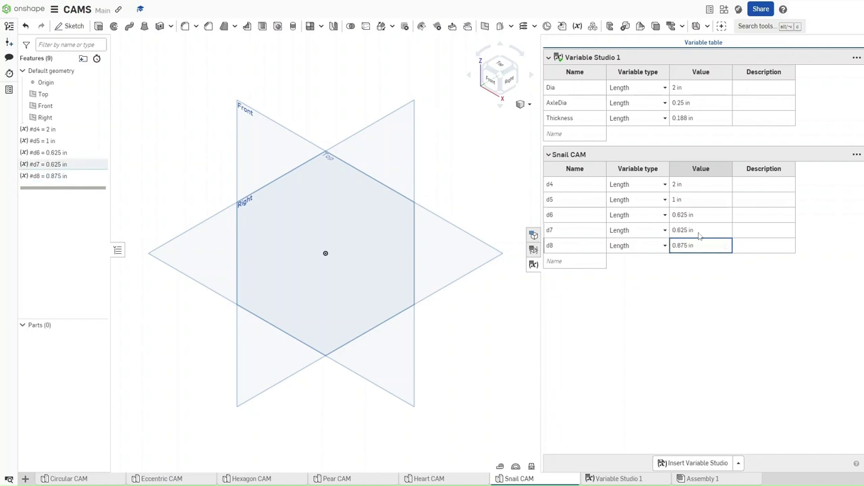
Change the multiplier in d7's formula to 0.5.
click(699, 230)
click(700, 230)
click(726, 230)
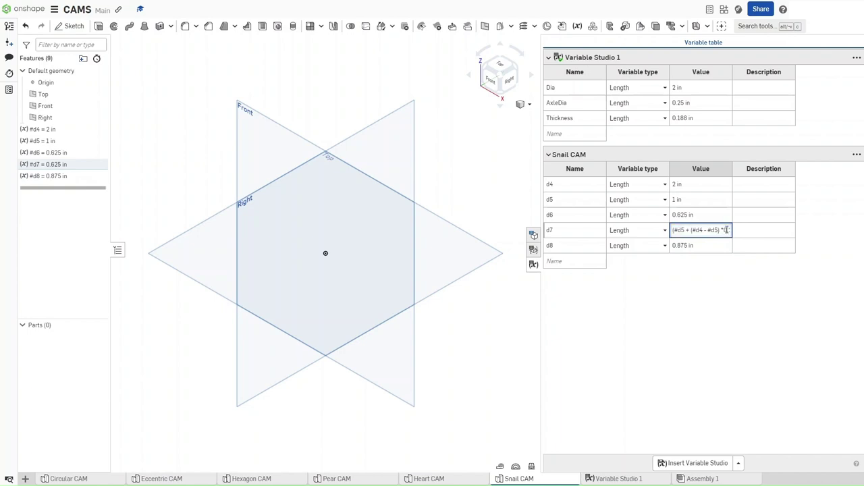
double_click(720, 230)
drag(714, 230, 720, 230)
key(BackSpace)
key(Return)
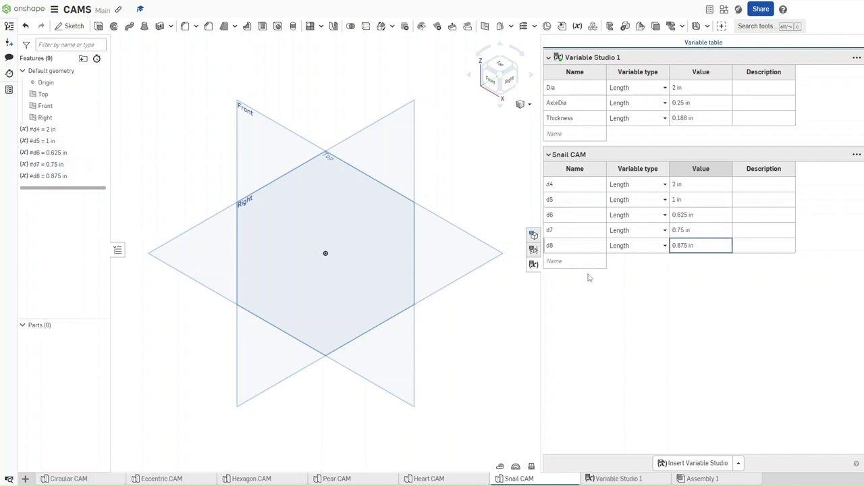
Start a sketch on the Top plane and draw a circle about 2.82 in in diameter centred on the origin.
click(533, 264)
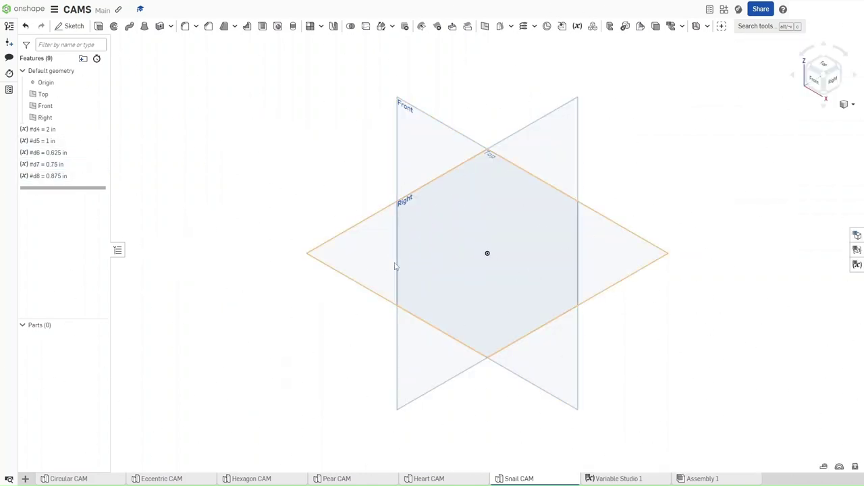
click(341, 252)
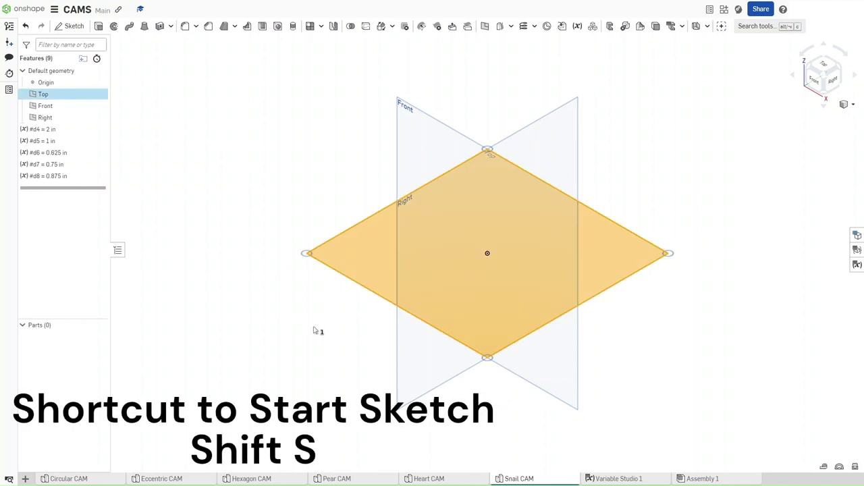
key(shift+s)
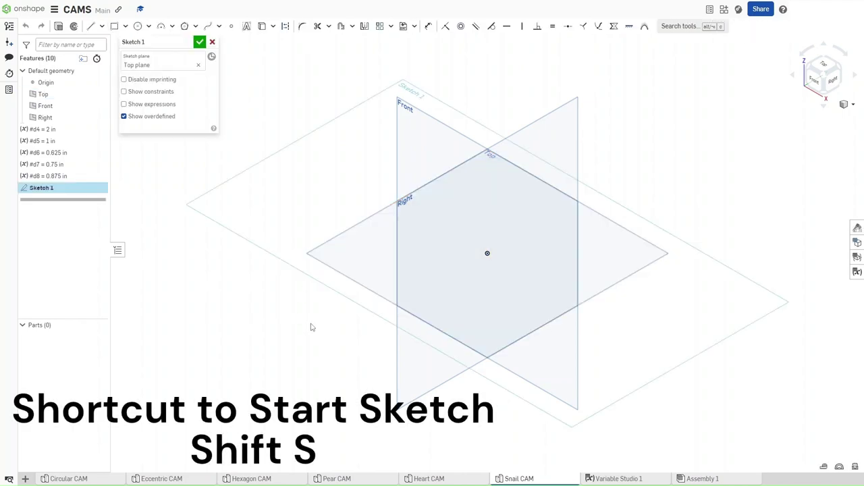
key(shift+5)
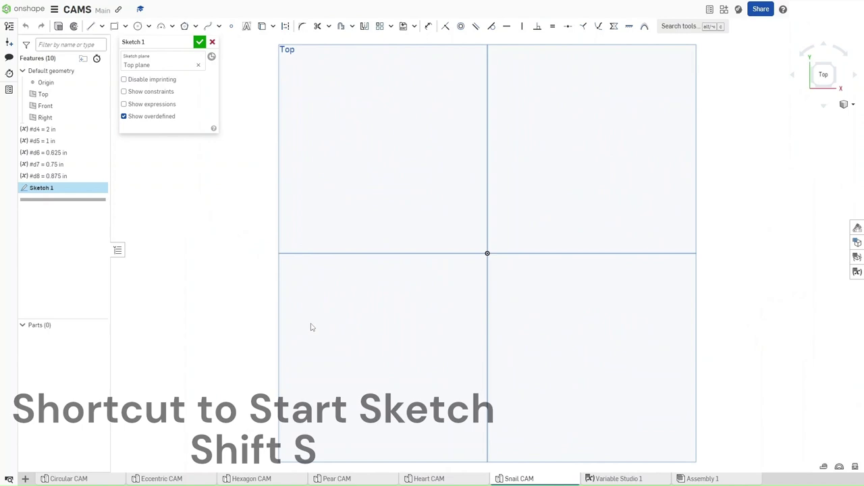
key(c)
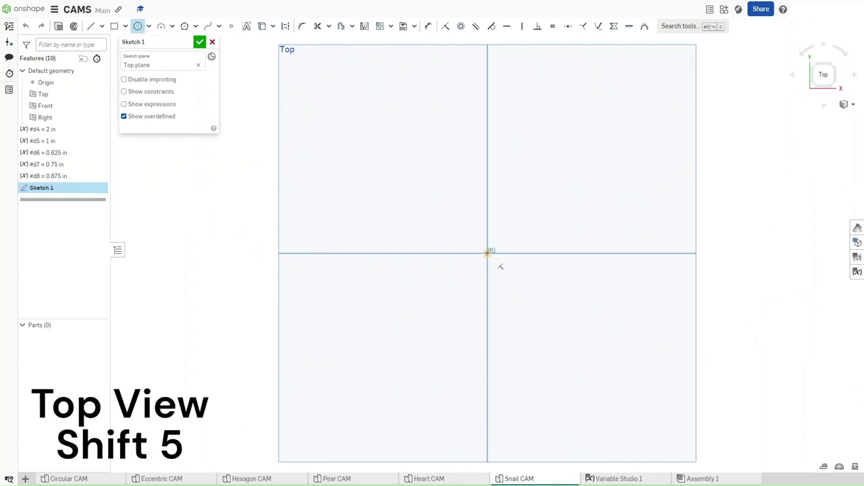
click(479, 247)
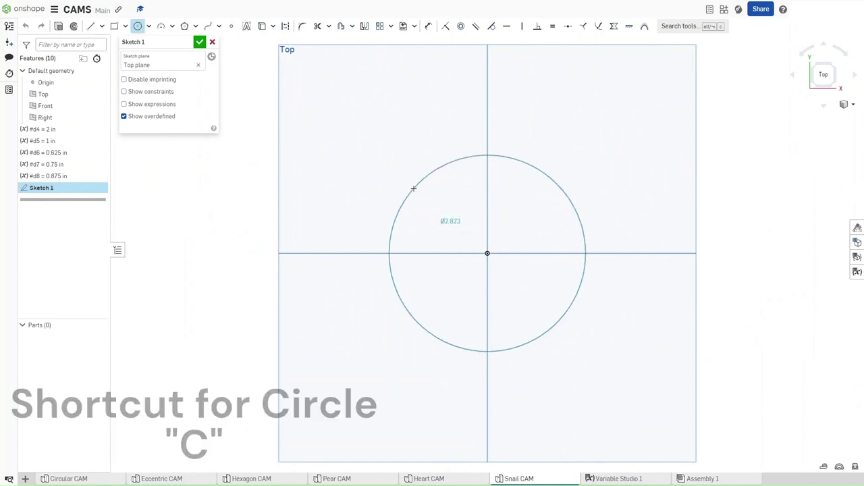
click(413, 188)
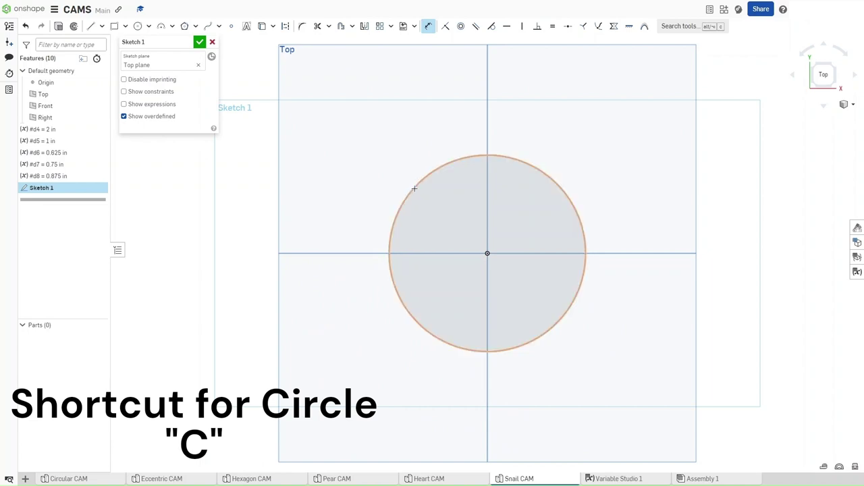
Dimension the circle's diameter with the variable #Dia.
click(414, 188)
click(382, 167)
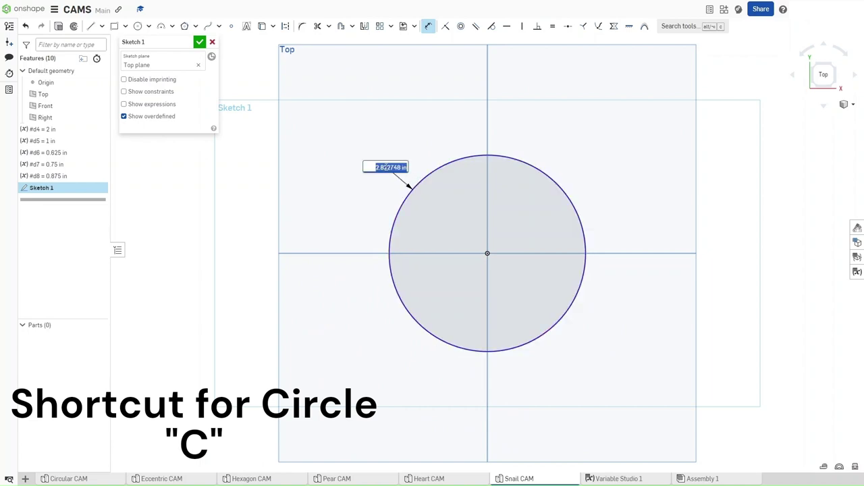
text(#)
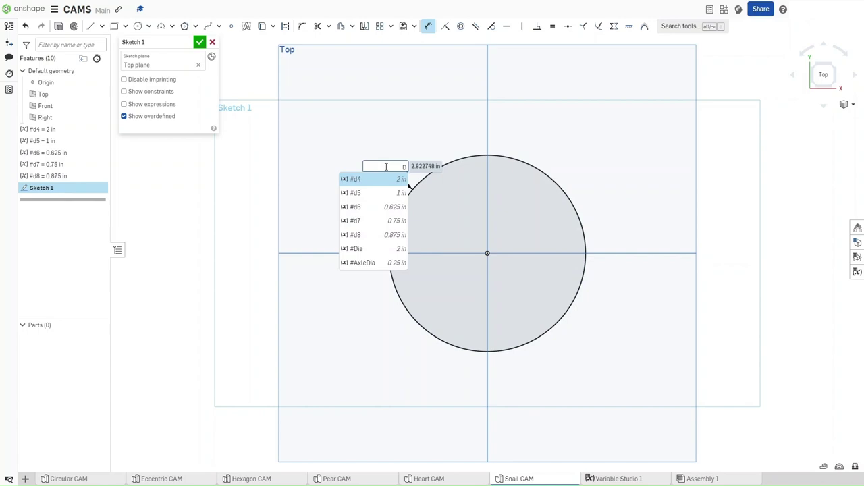
text(Dia)
key(Return)
key(Return)
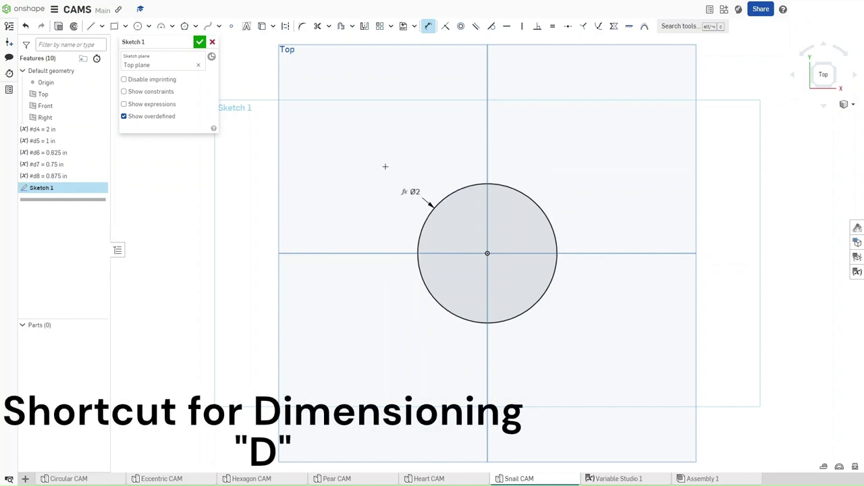
Draw a circle about 0.53 in in diameter centred on the origin, inside the existing circle.
scroll(480, 251, up, 5)
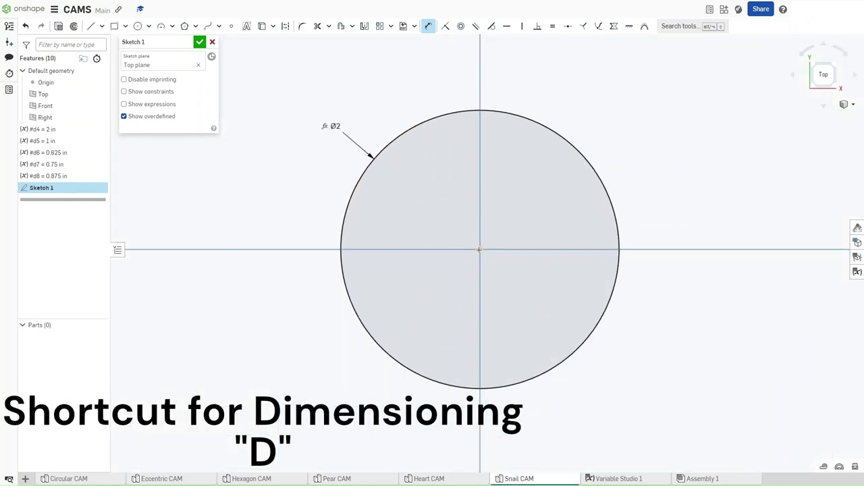
key(c)
click(480, 250)
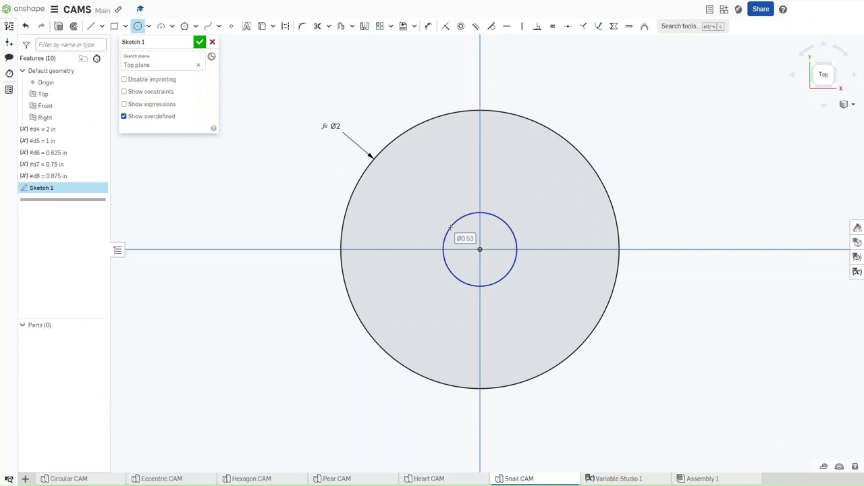
click(451, 227)
Dimension the inner circle's diameter as #Dia/2 and move the dimension inside the circle.
key(d)
click(454, 223)
click(430, 197)
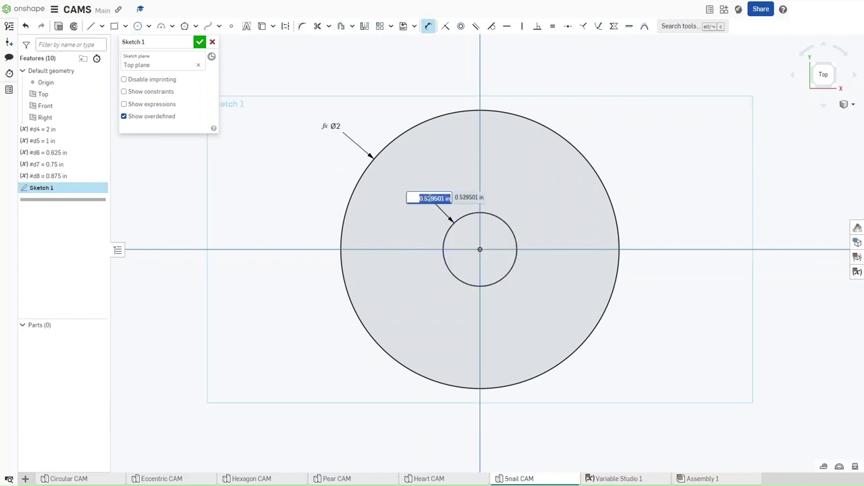
text(#D)
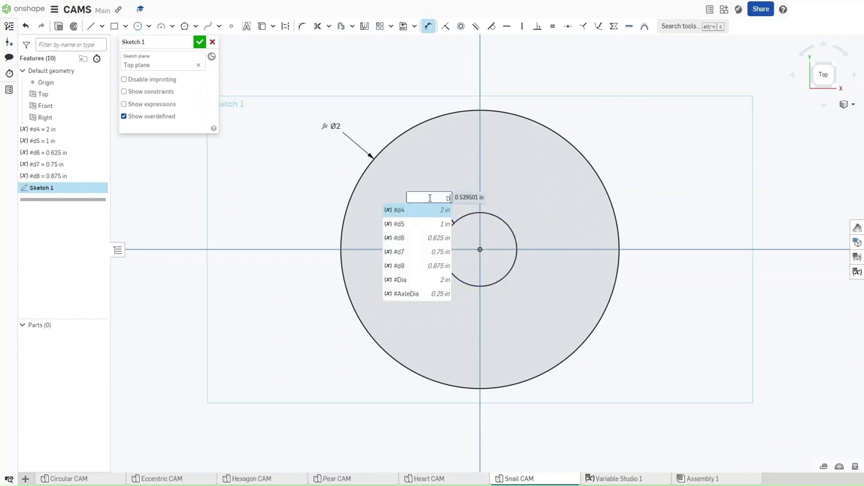
text(ia/2)
key(Return)
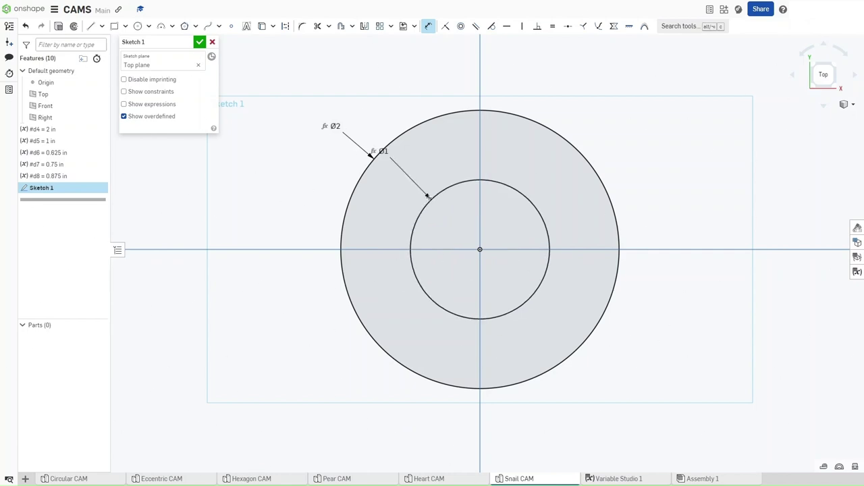
key(Escape)
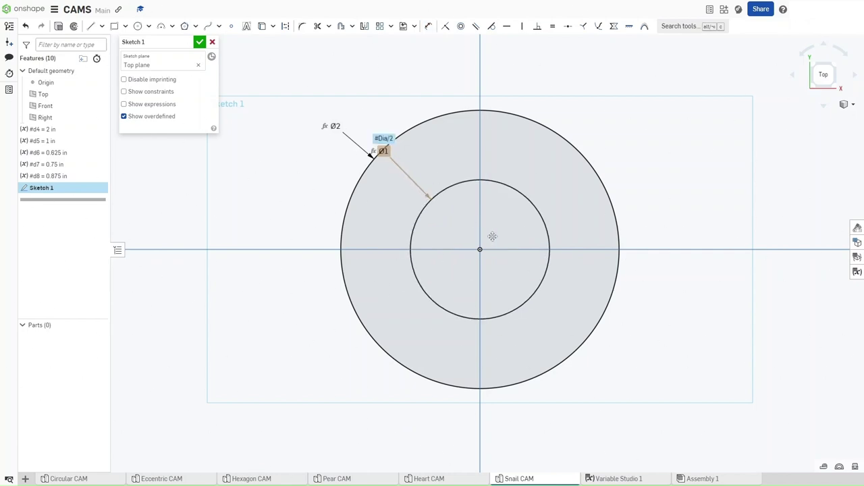
drag(382, 150, 464, 225)
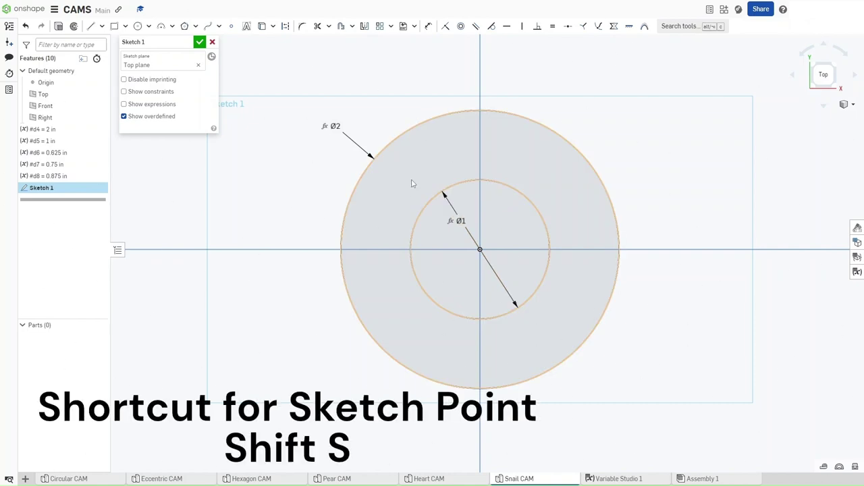
Place sketch points at the top of both circles and on the left, right and lower axes between the circles.
key(shift+s)
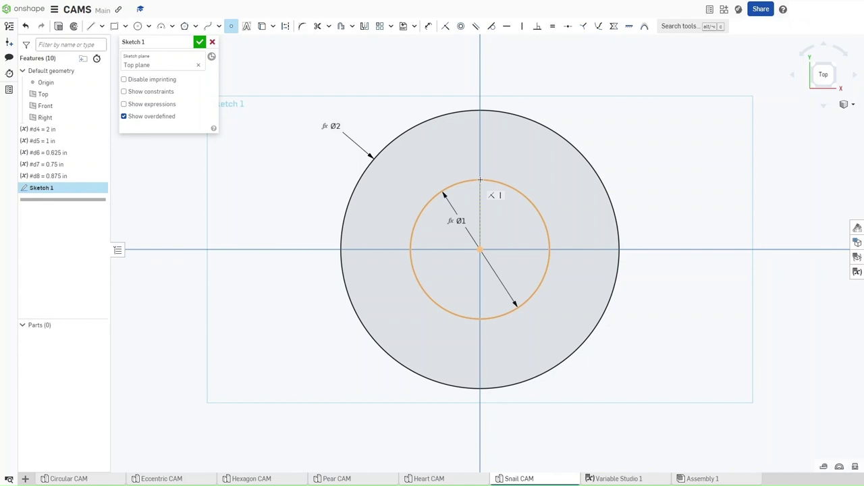
click(480, 179)
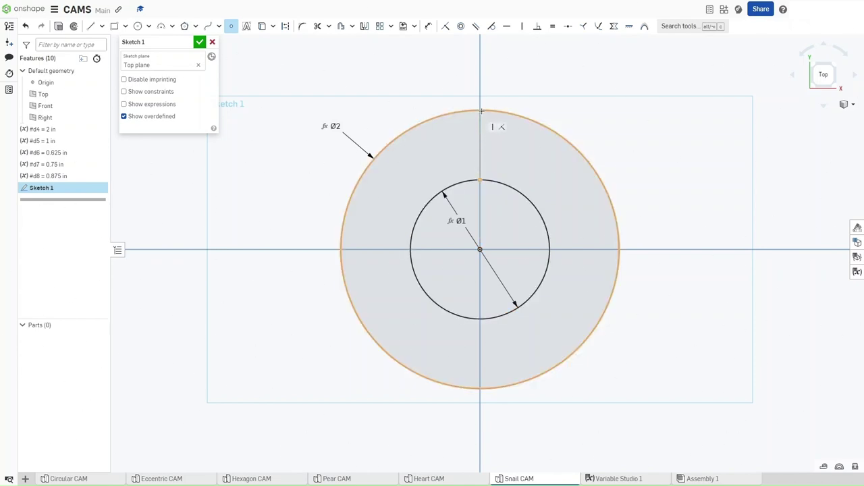
click(480, 110)
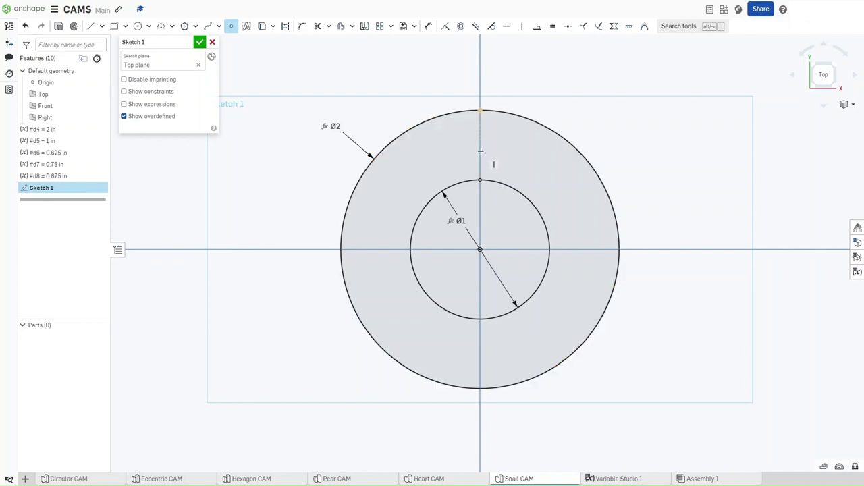
click(375, 249)
click(582, 249)
click(479, 360)
Dimension the horizontal distance from the left point to the origin with the variable #d6.
key(u)
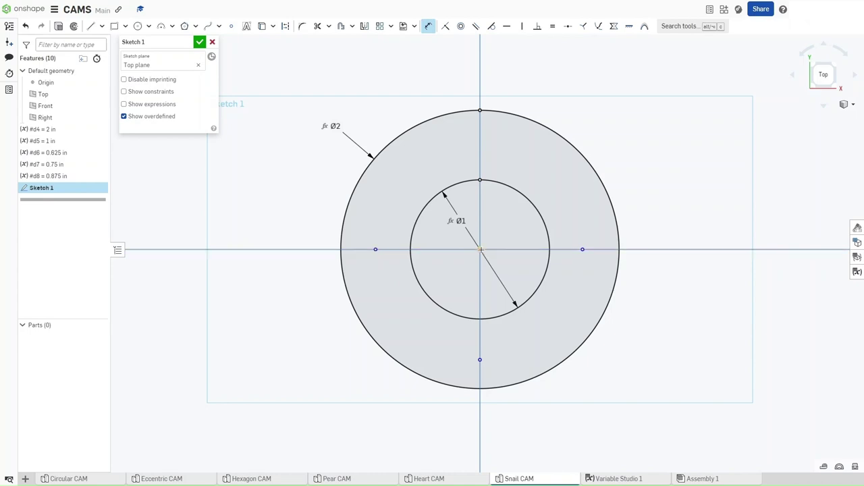
click(480, 250)
click(429, 166)
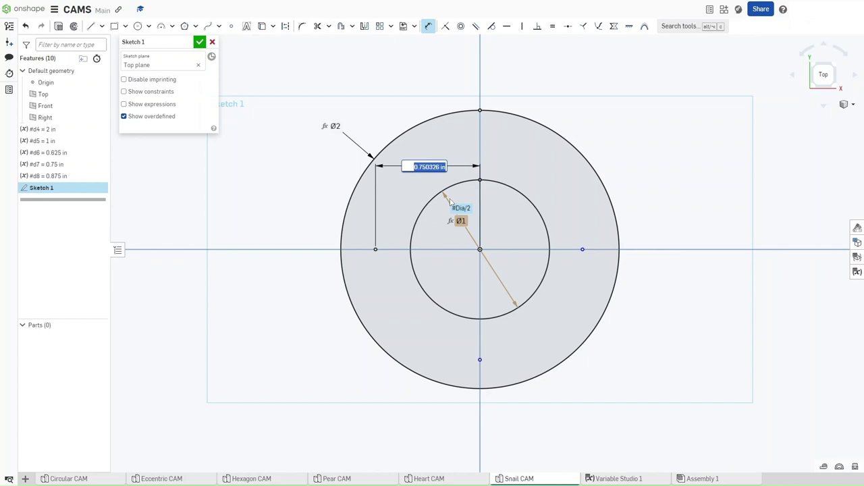
text(#d6)
key(Return)
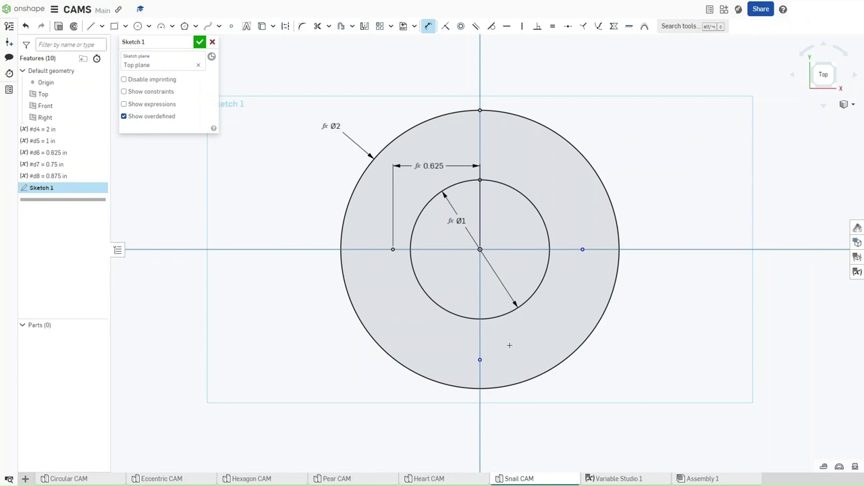
Dimension the vertical distance from the lower point to the origin with the variable #d7.
click(480, 360)
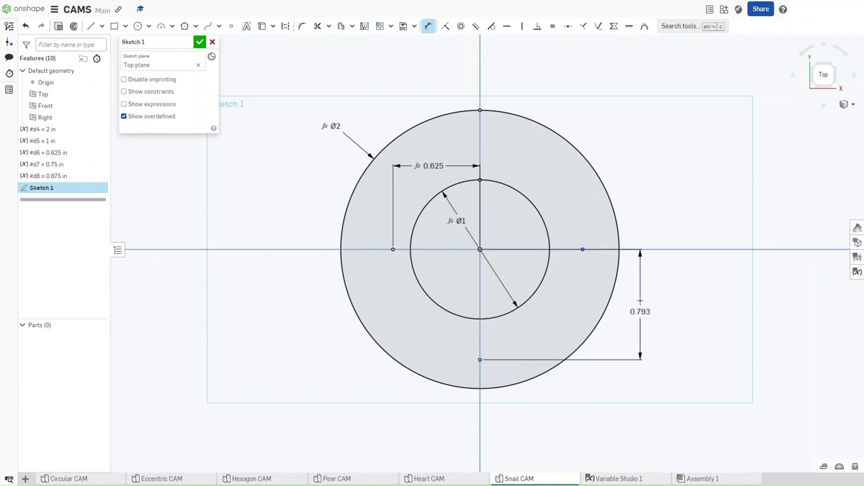
double_click(639, 301)
text(0.75)
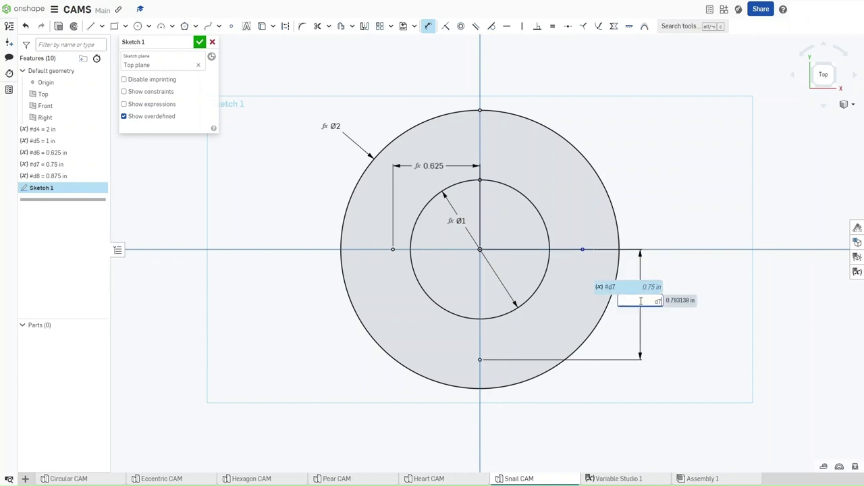
key(Return)
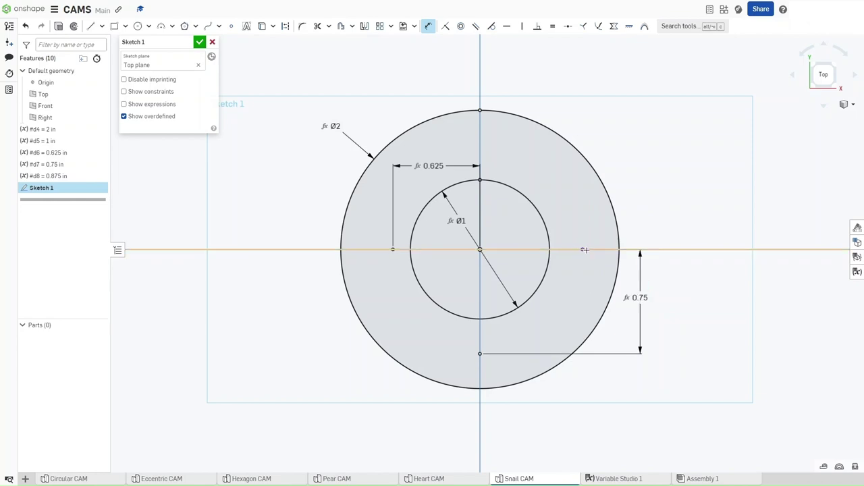
Dimension the right point's horizontal distance to the origin with the variable #d8 and move the dimension closer to the horizontal axis.
click(479, 249)
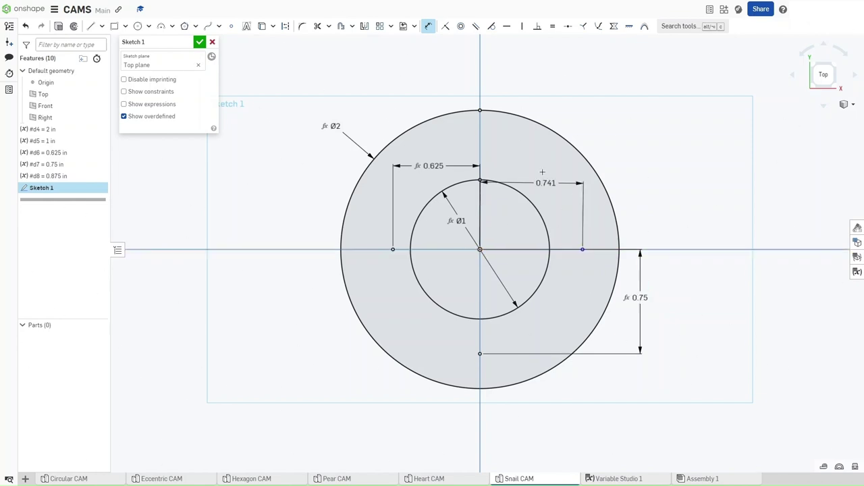
click(533, 182)
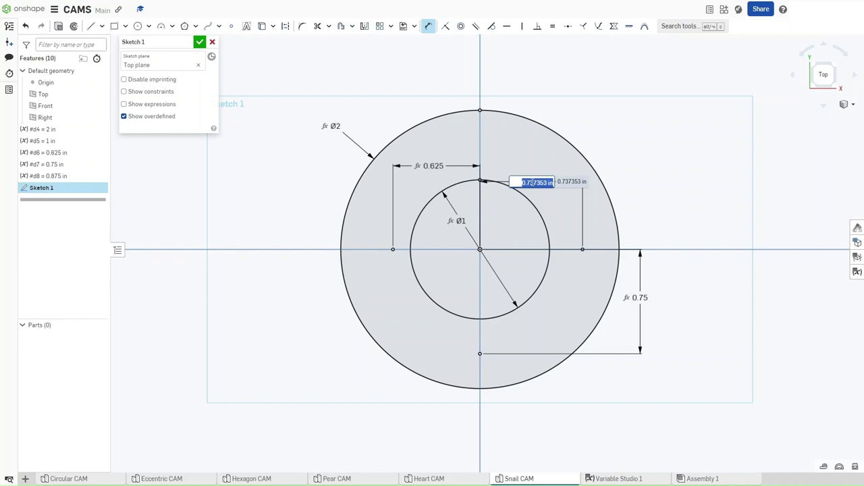
text(0.875)
key(Return)
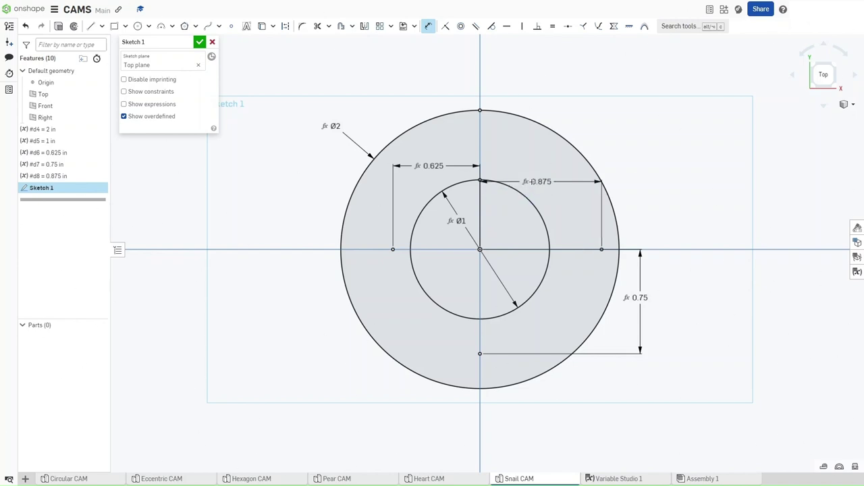
key(Escape)
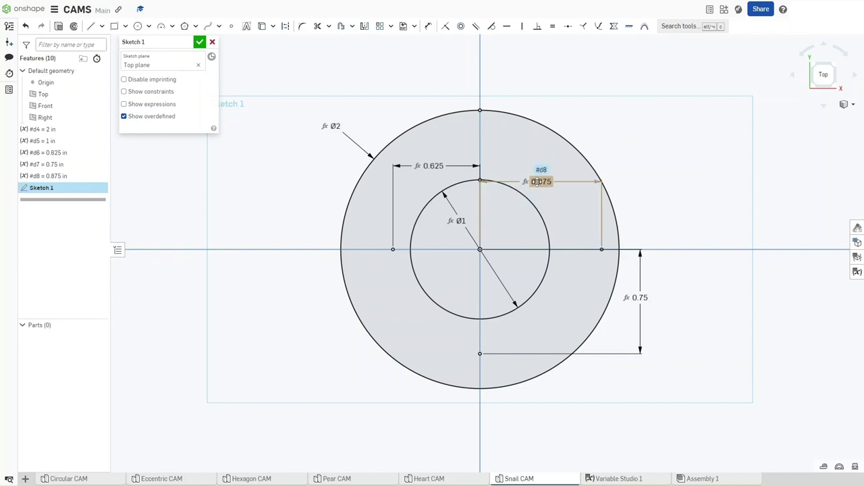
drag(538, 201, 540, 207)
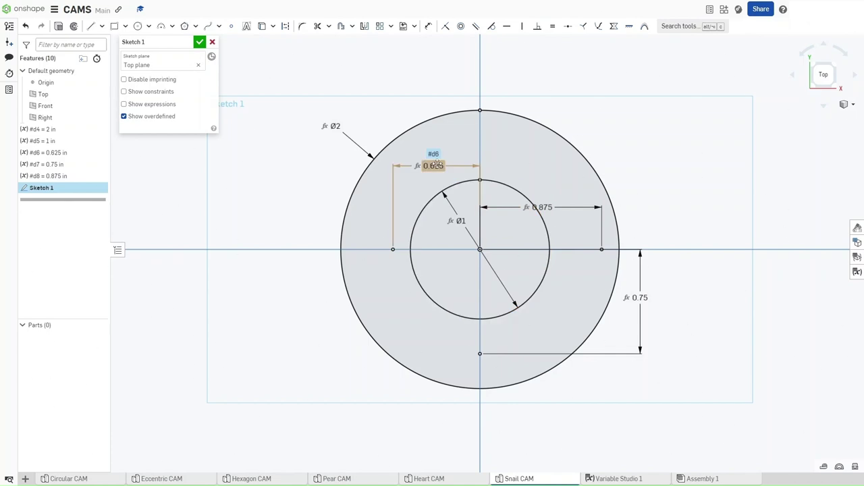
Draw 3-point arcs from the outer circle's top point to the right point, radius about 1.087 in, and on to the lower point, about 0.683 in.
key(a)
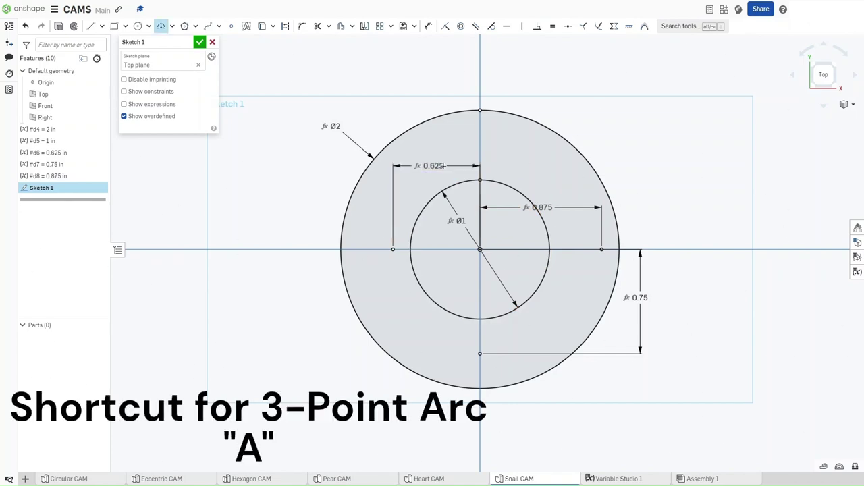
click(479, 110)
click(601, 249)
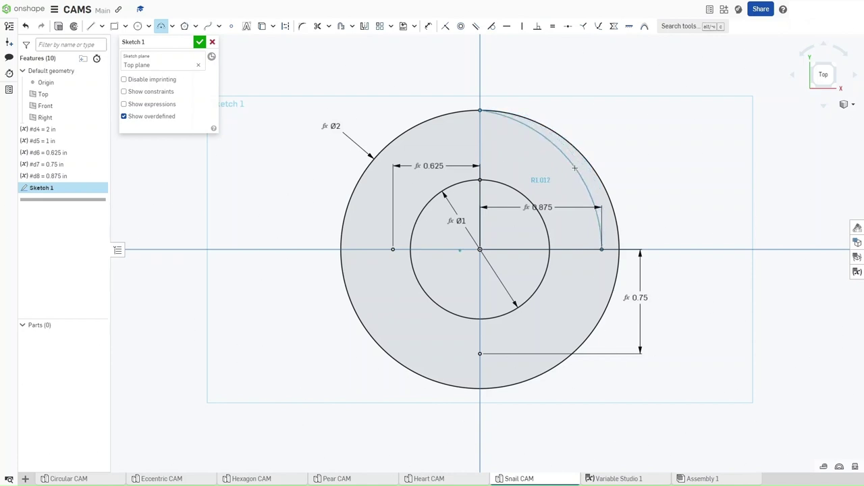
click(571, 167)
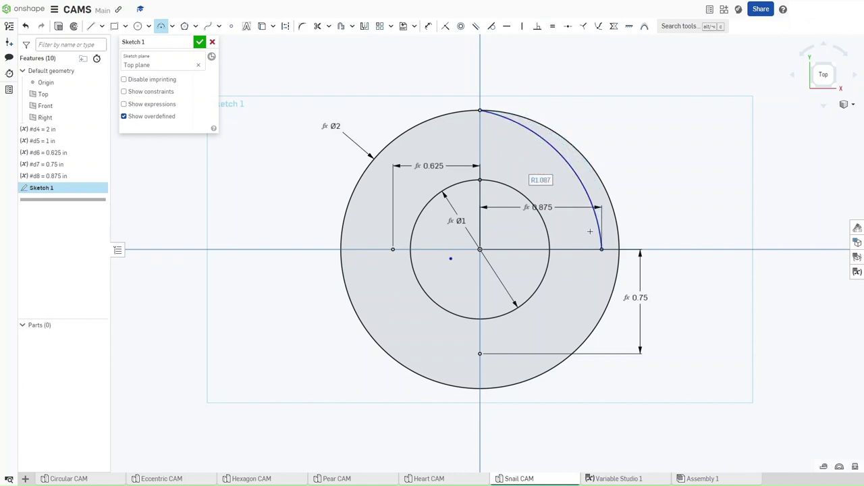
click(601, 249)
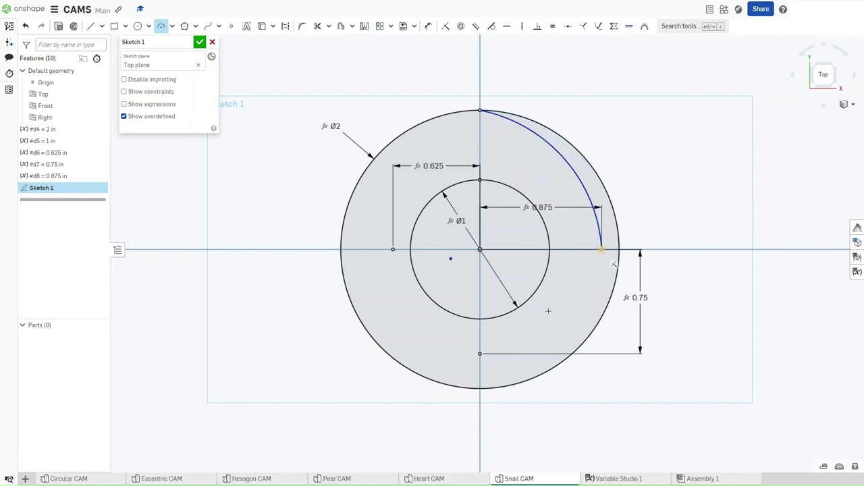
click(479, 353)
click(547, 349)
Draw 3-point arcs from the lower point to the left point, radius about 0.639 in, and on to the inner circle's top point, about 0.455 in.
click(479, 354)
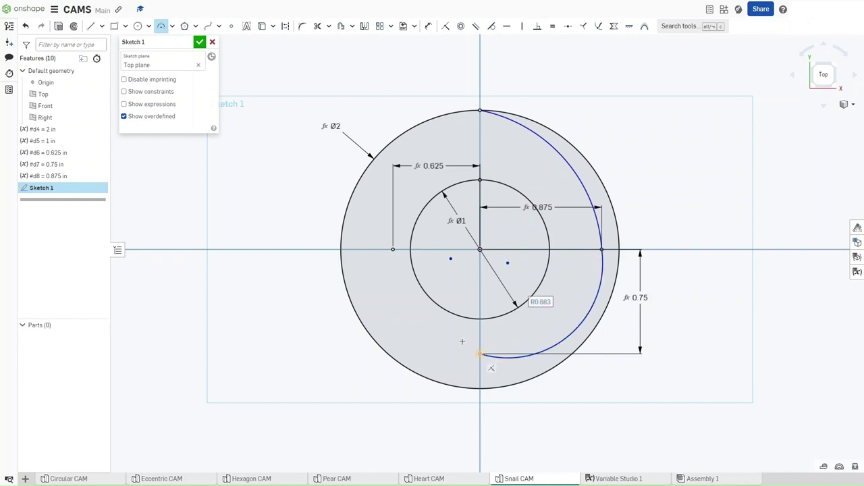
click(392, 249)
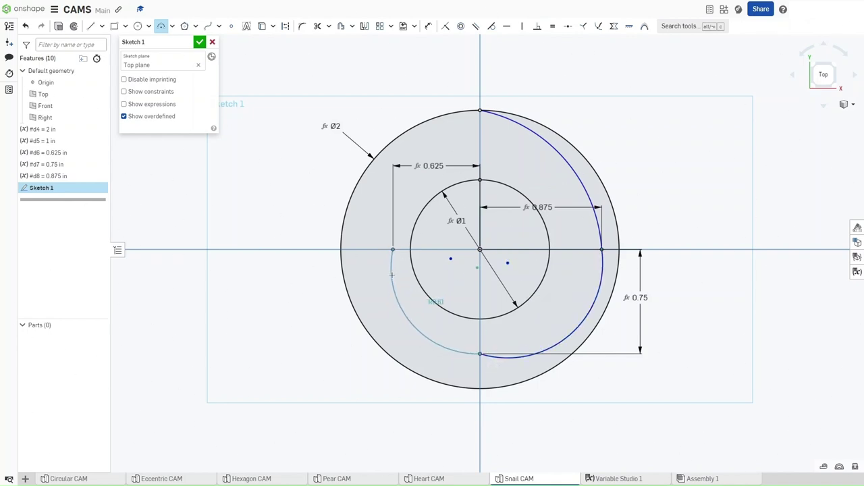
click(393, 248)
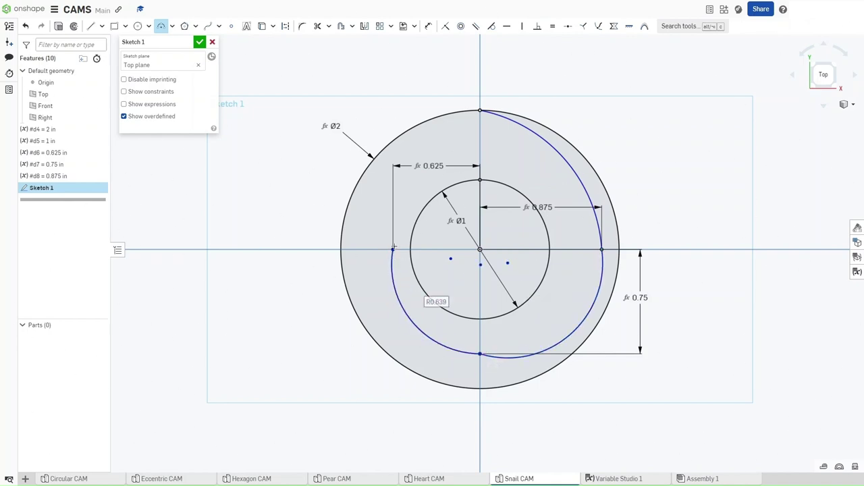
click(480, 179)
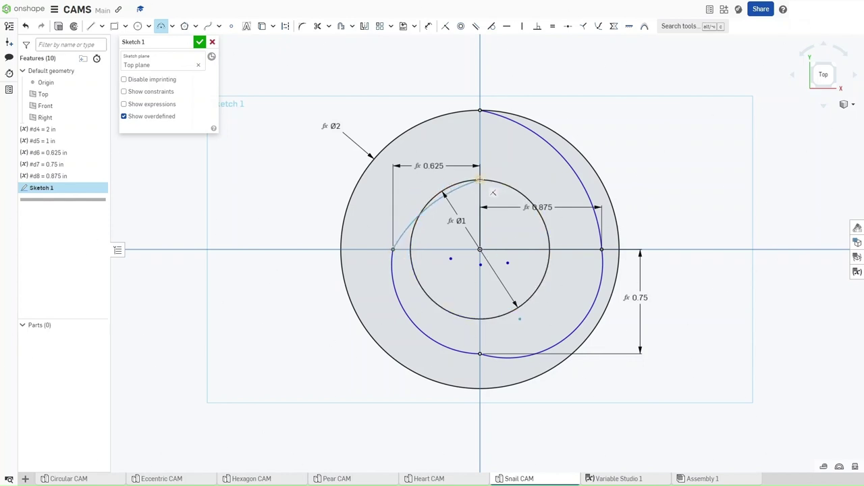
click(425, 179)
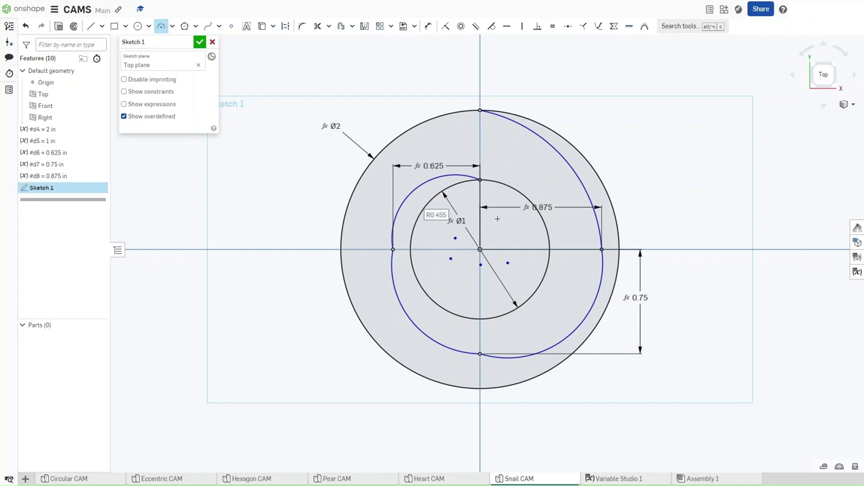
Make the upper-right arc tangent to the outer circle and each following arc tangent to the previous one around the spiral.
key(t)
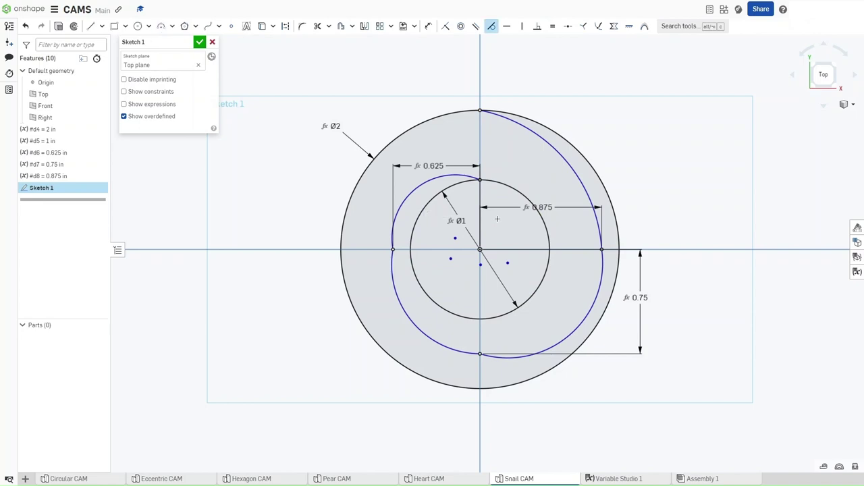
click(554, 147)
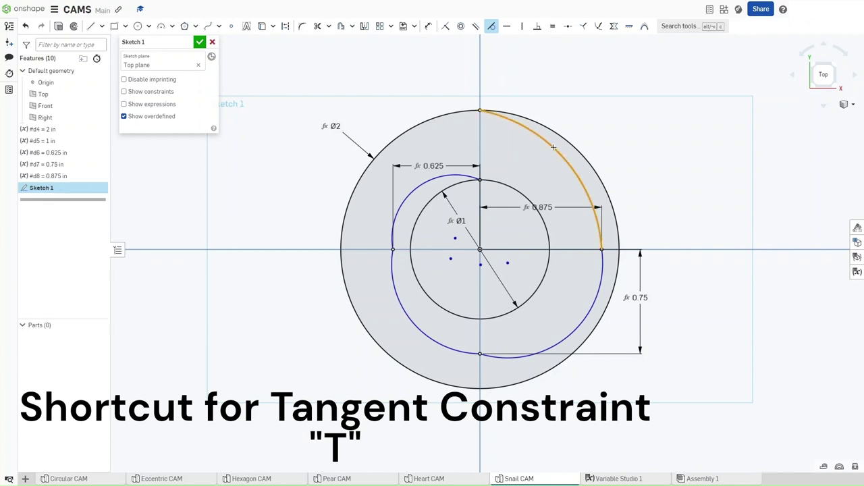
click(601, 260)
key(t)
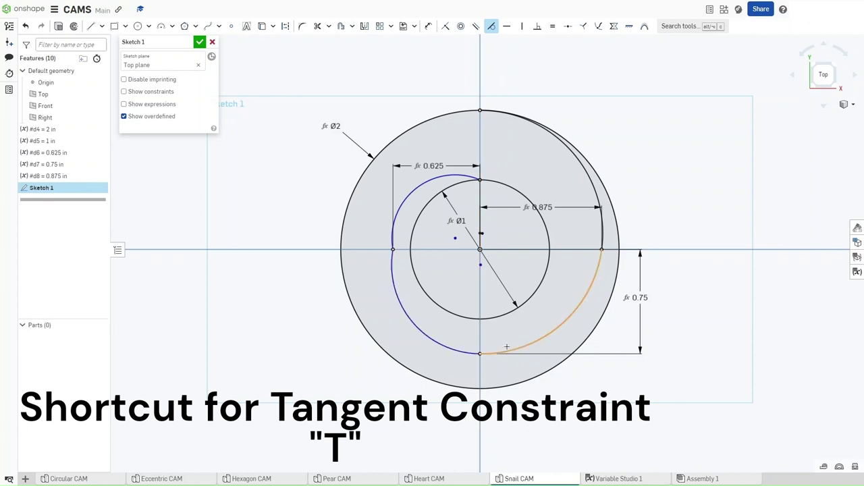
click(393, 263)
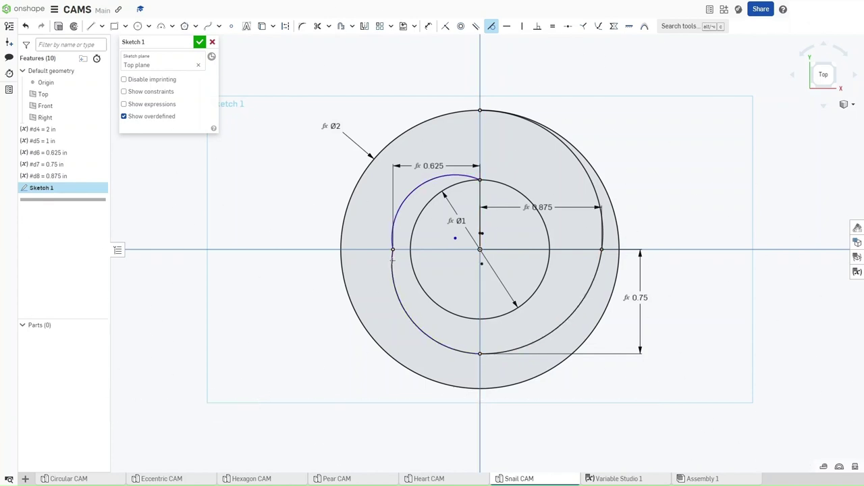
click(392, 227)
key(t)
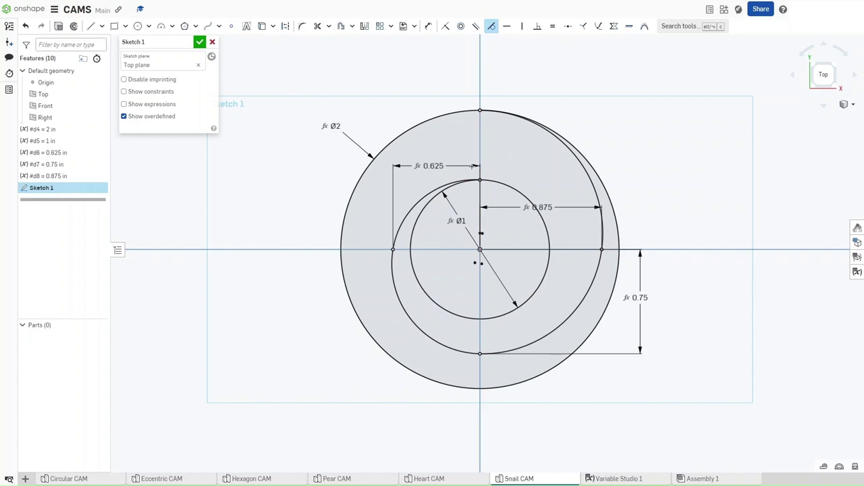
Close the spiral with a vertical line between the top points of the outer and inner circles, and convert the inner circle to construction.
key(l)
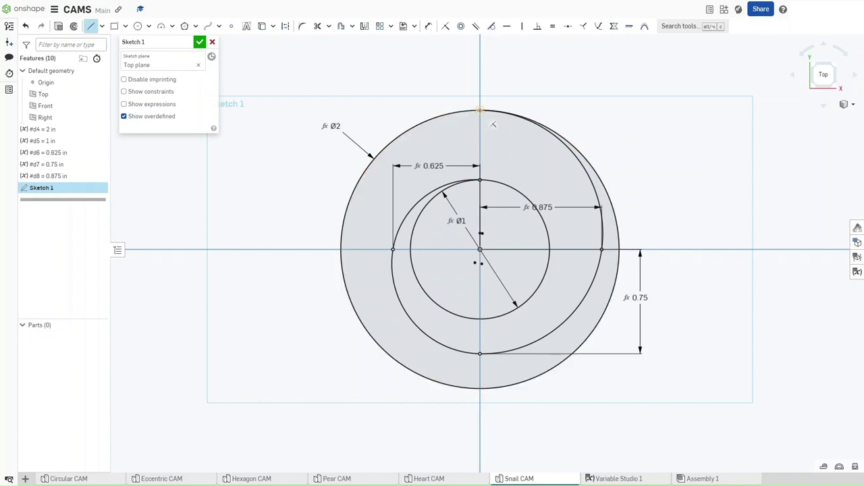
click(479, 109)
click(480, 181)
key(Escape)
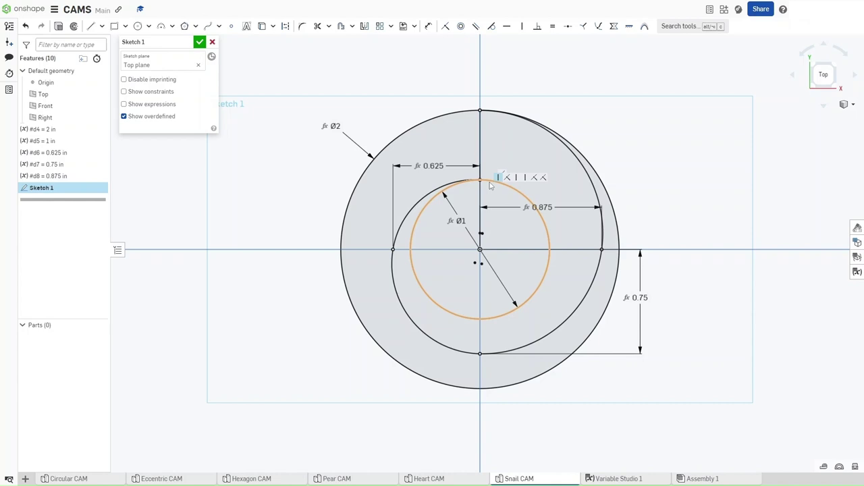
click(491, 185)
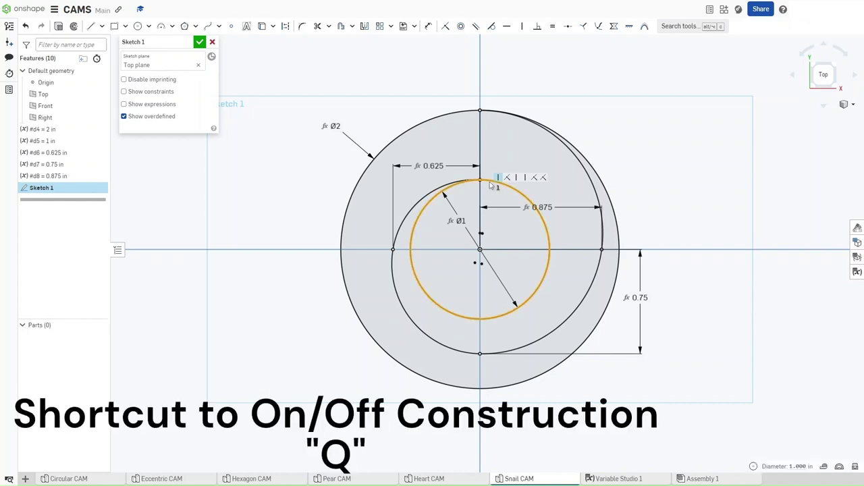
key(q)
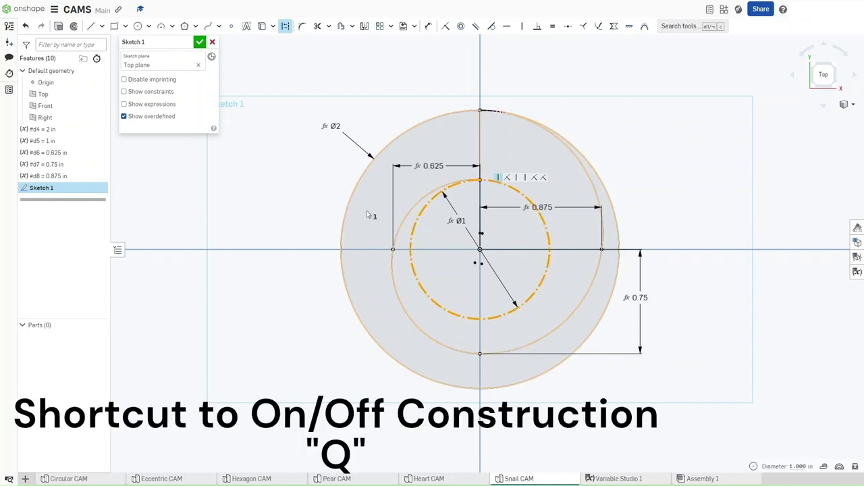
Draw a circle centred on the origin for the axle hole, dimension its diameter with the variable #AxleDia, and finish the sketch.
key(c)
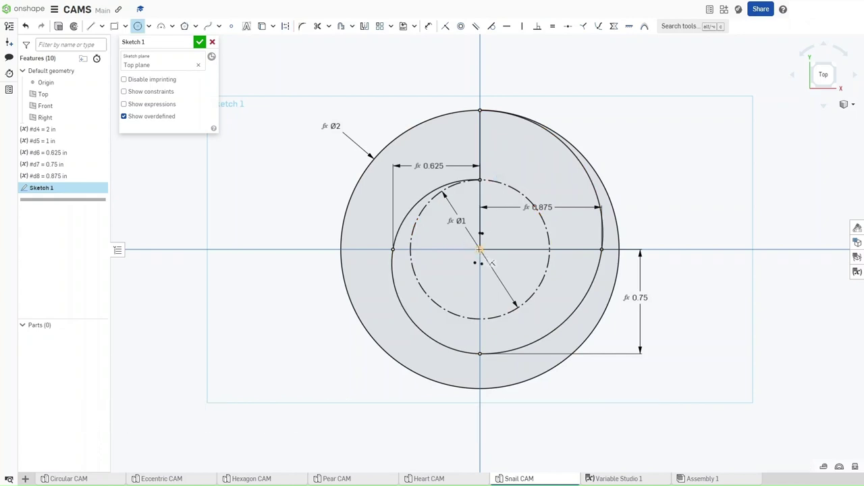
click(479, 250)
click(505, 233)
key(d)
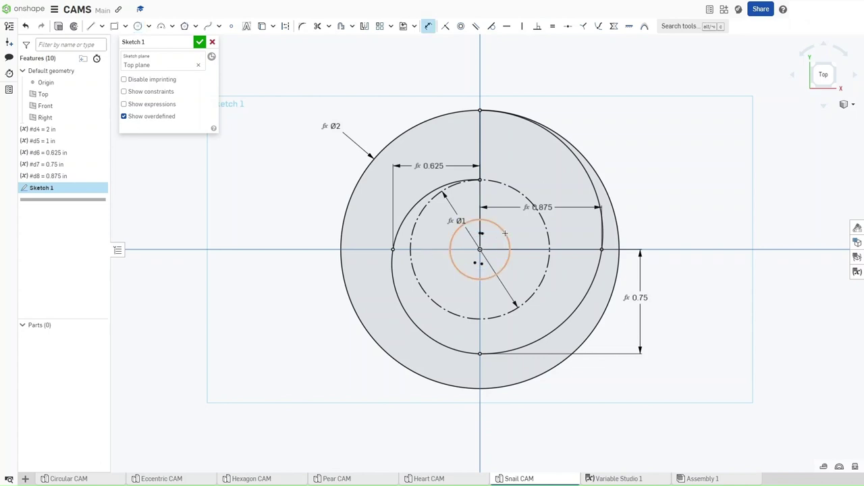
click(505, 232)
click(516, 227)
text(A)
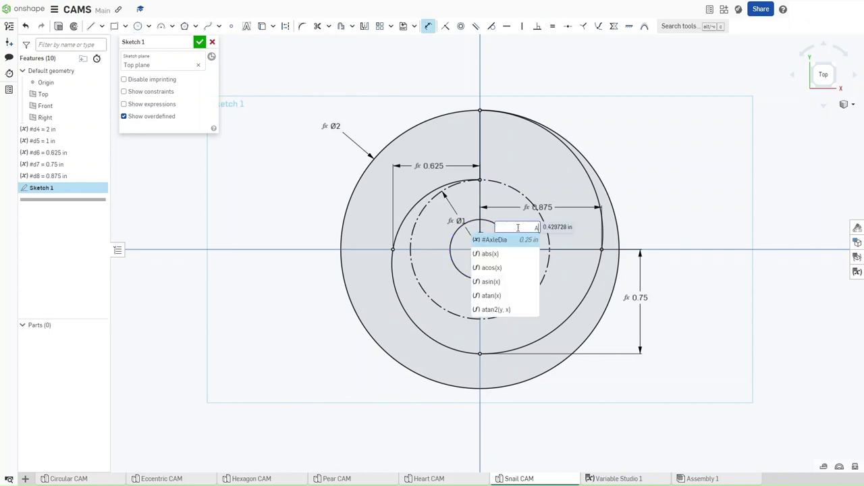
key(Return)
key(Return)
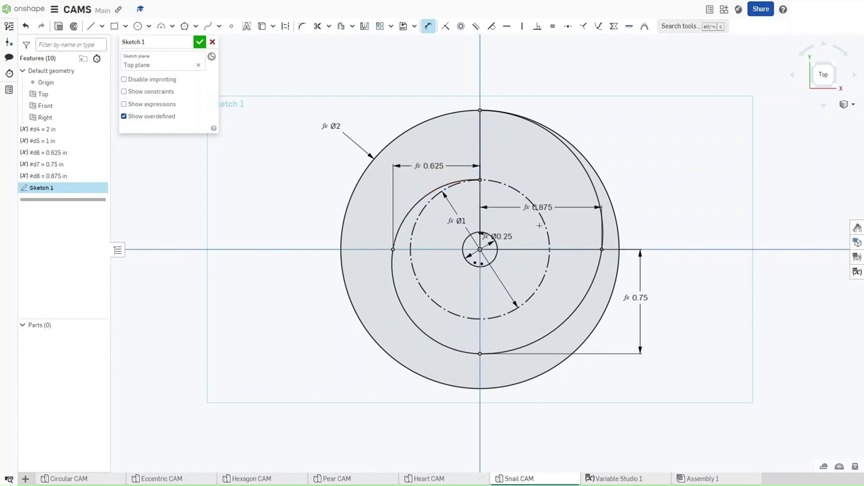
click(199, 42)
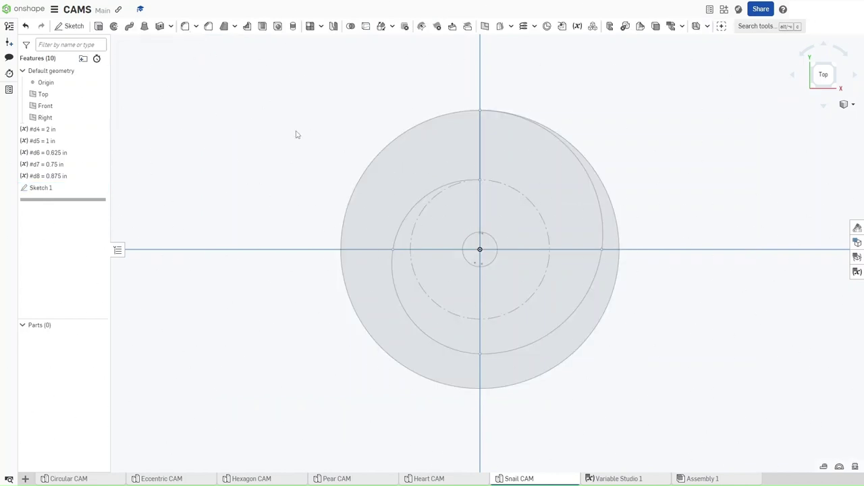
Extrude the snail-shaped region around the axle hole as a new solid with a blind depth of #Thickness.
key(shift+e)
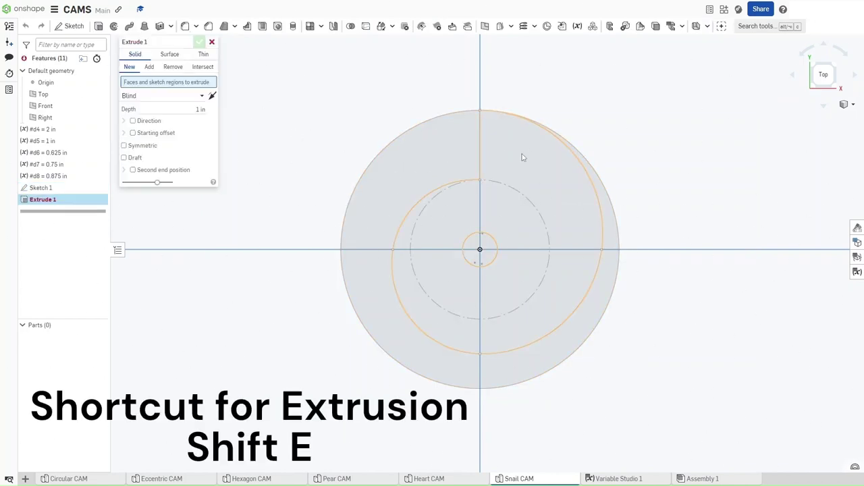
click(522, 157)
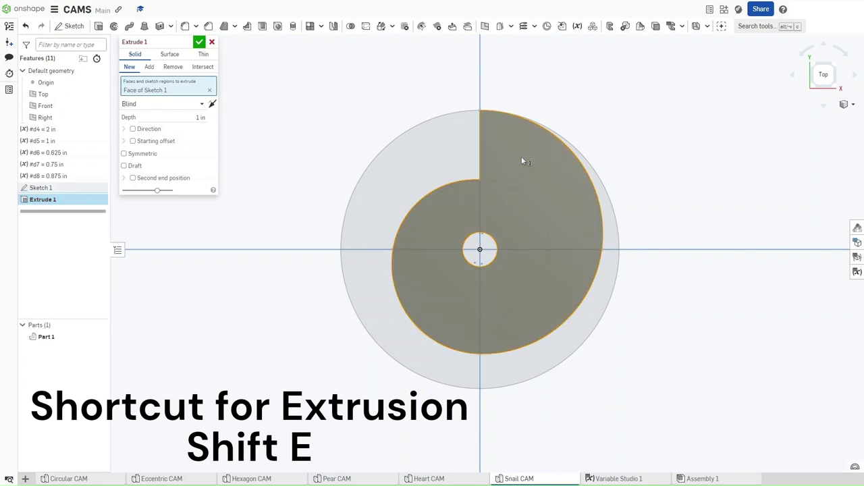
key(shift+7)
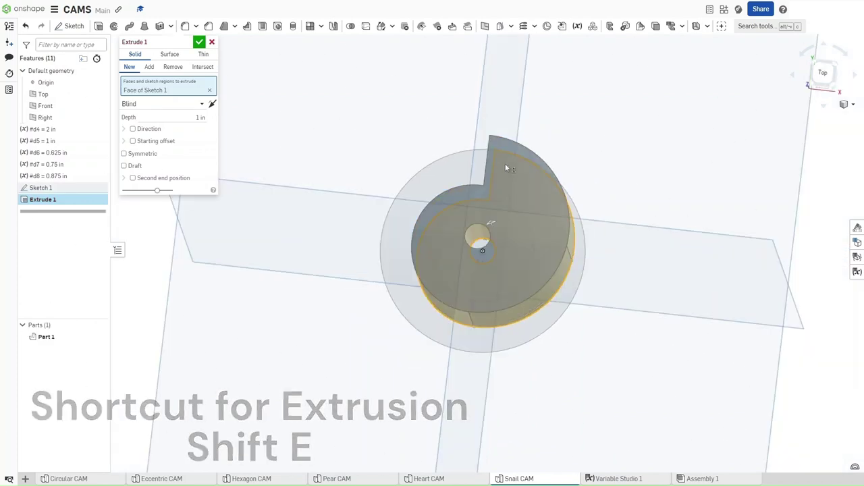
click(197, 118)
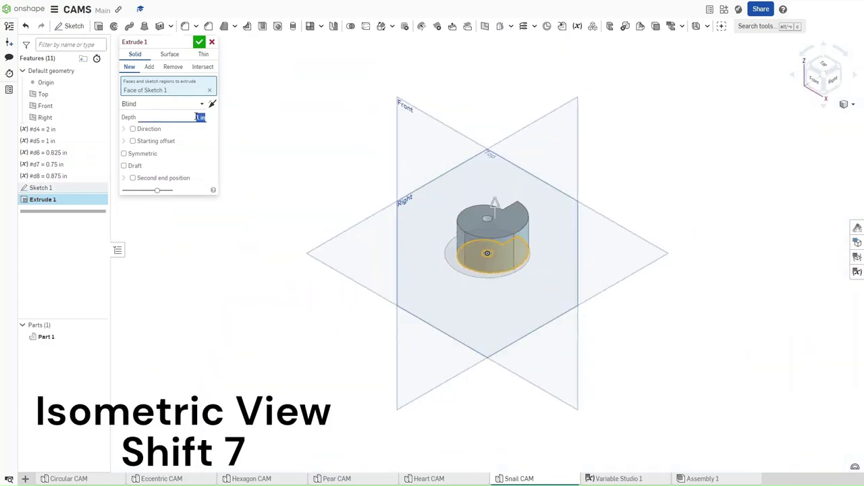
text(#Thickness)
key(Return)
key(Return)
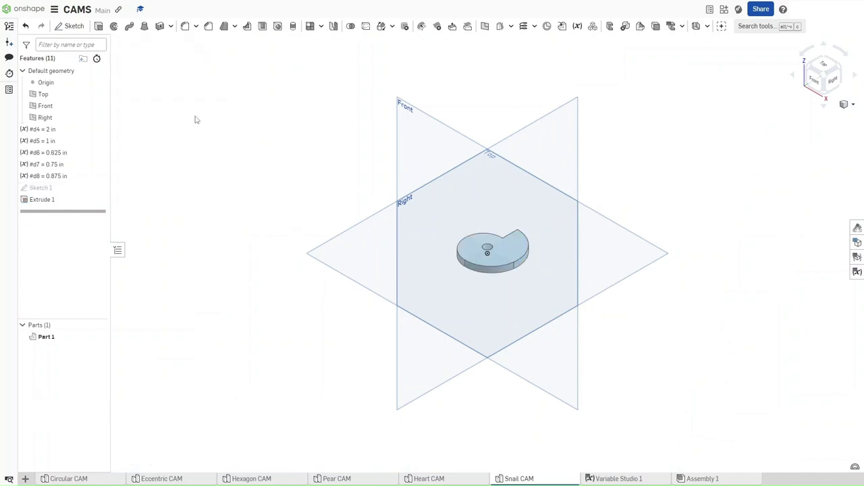
scroll(492, 249, up, 5)
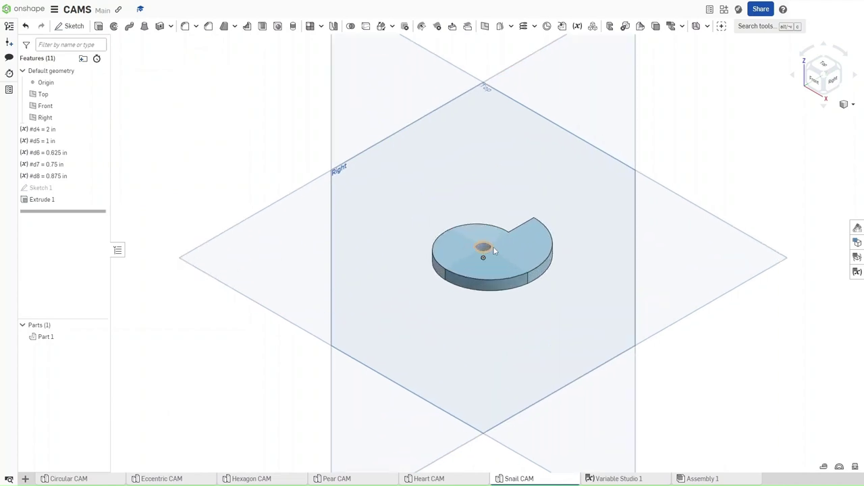